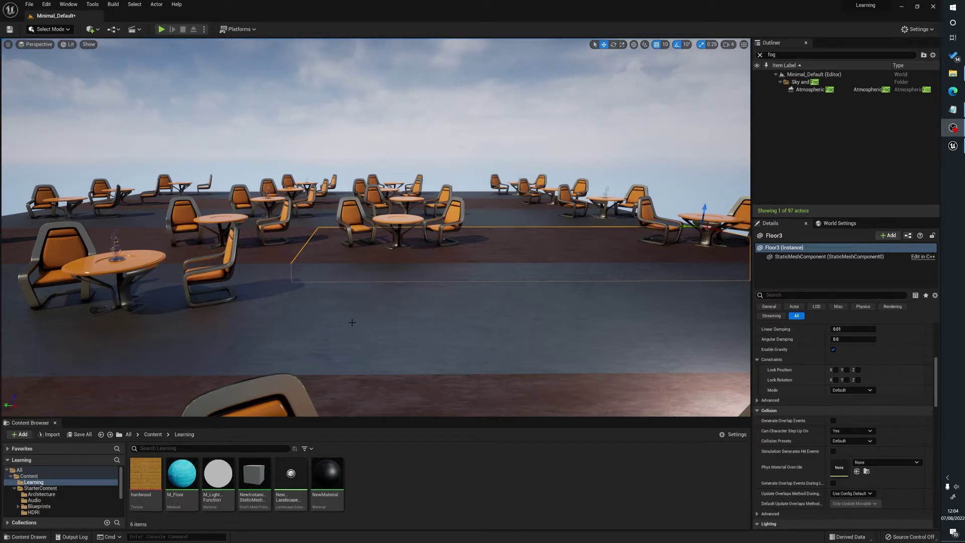
- Add an Exponential Height Fog actor to the level and select it
{"action": "left_click", "coordinate": [90, 31]}
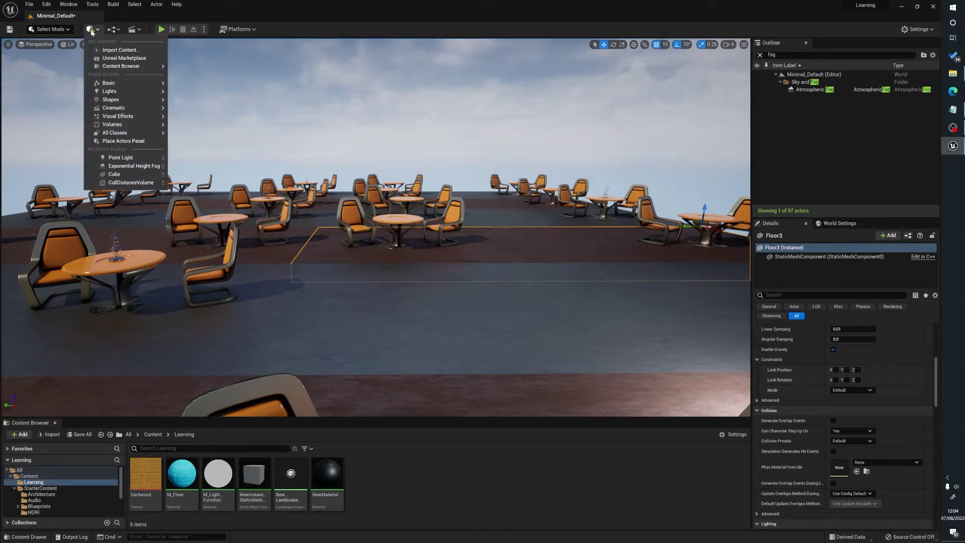
{"action": "type", "text": "fog"}
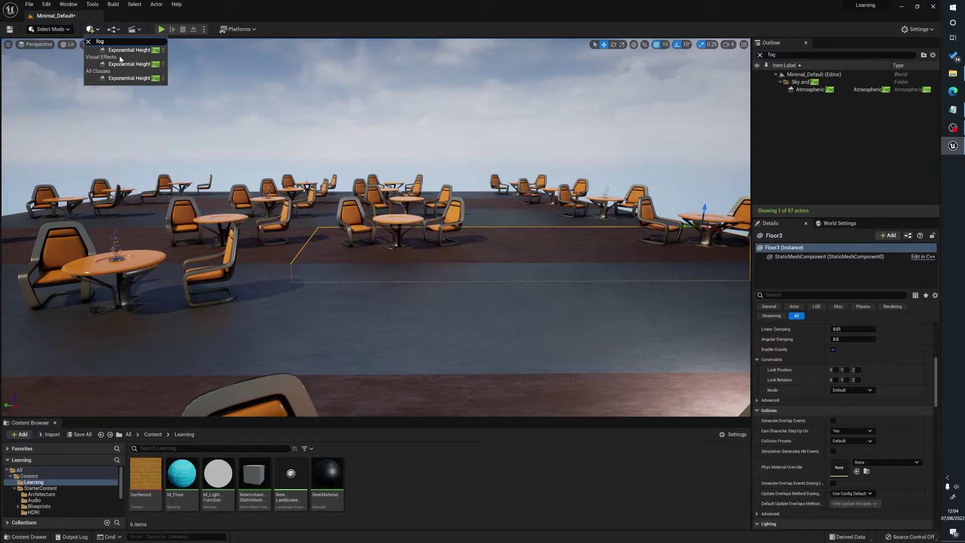
{"action": "left_click", "coordinate": [132, 64]}
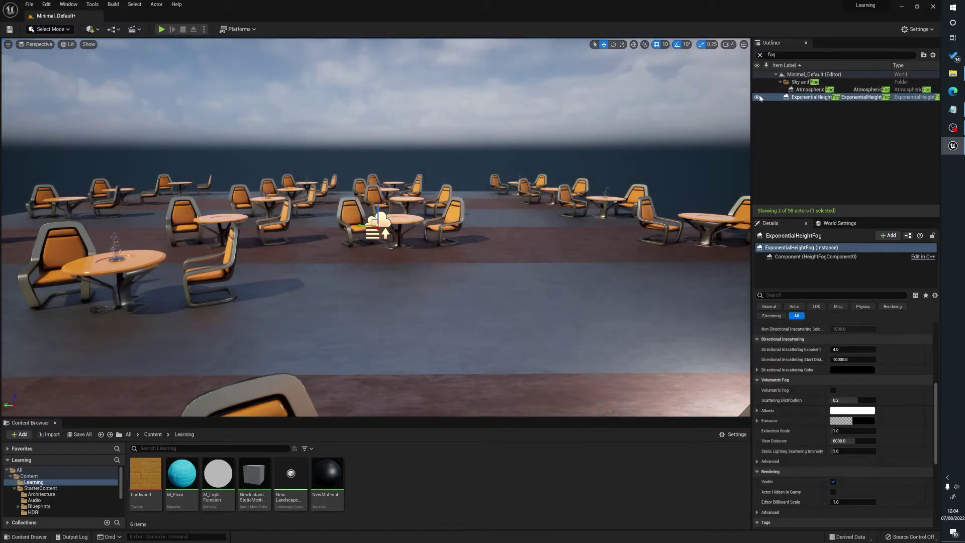
{"action": "left_click", "coordinate": [813, 106]}
{"action": "left_click", "coordinate": [825, 98]}
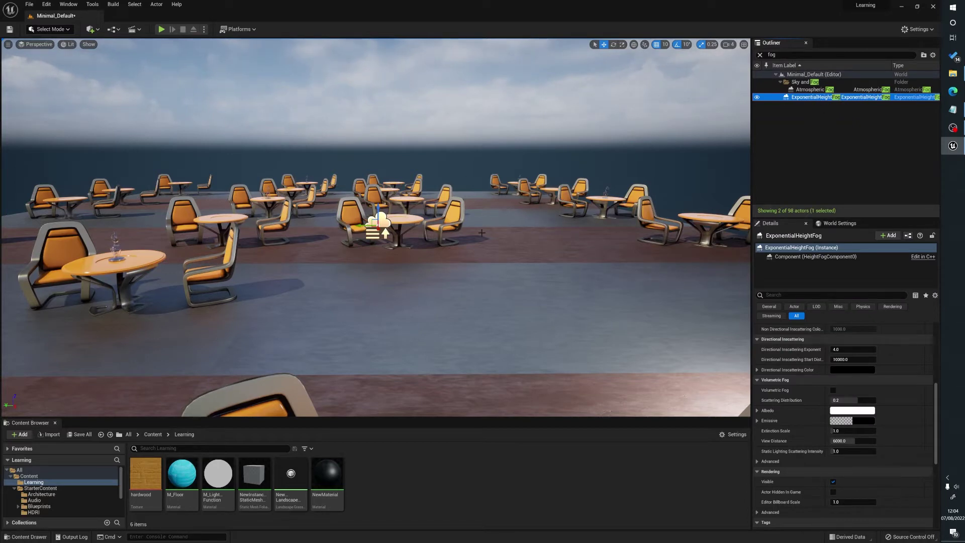
- Examine the height fog's density, inscattering and Volumetric Fog settings
{"action": "scroll", "coordinate": [915, 431], "scroll_direction": "up", "scroll_amount": 5}
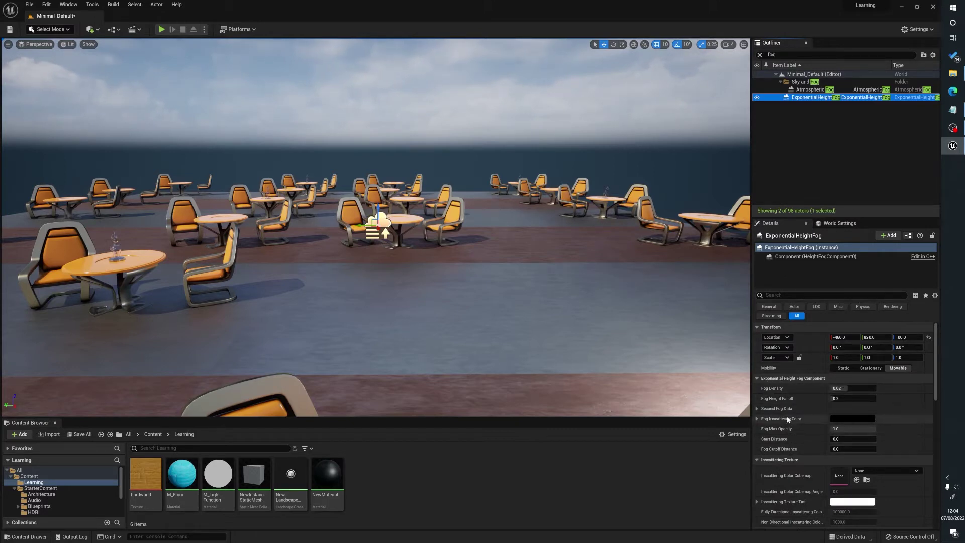
{"action": "scroll", "coordinate": [786, 416], "scroll_direction": "down", "scroll_amount": 5}
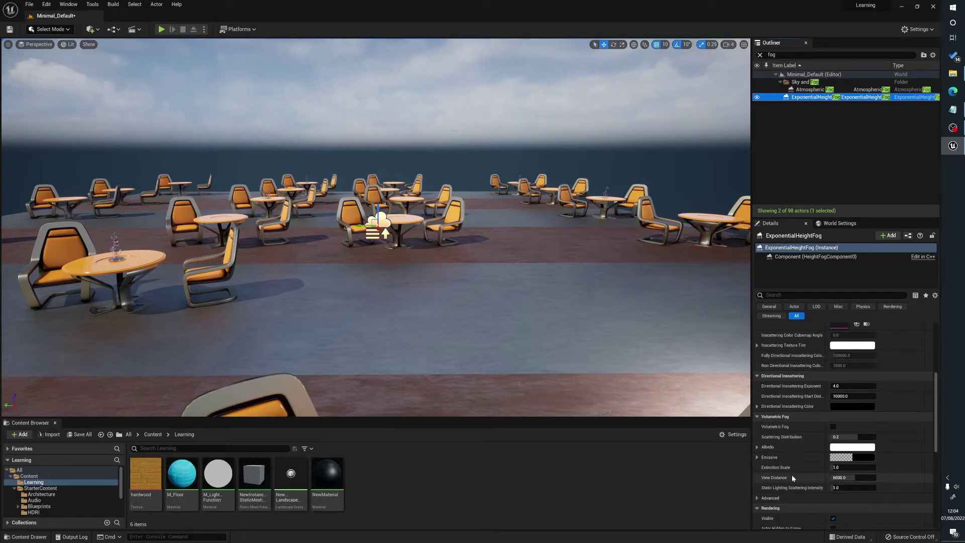
{"action": "scroll", "coordinate": [792, 475], "scroll_direction": "down", "scroll_amount": 2}
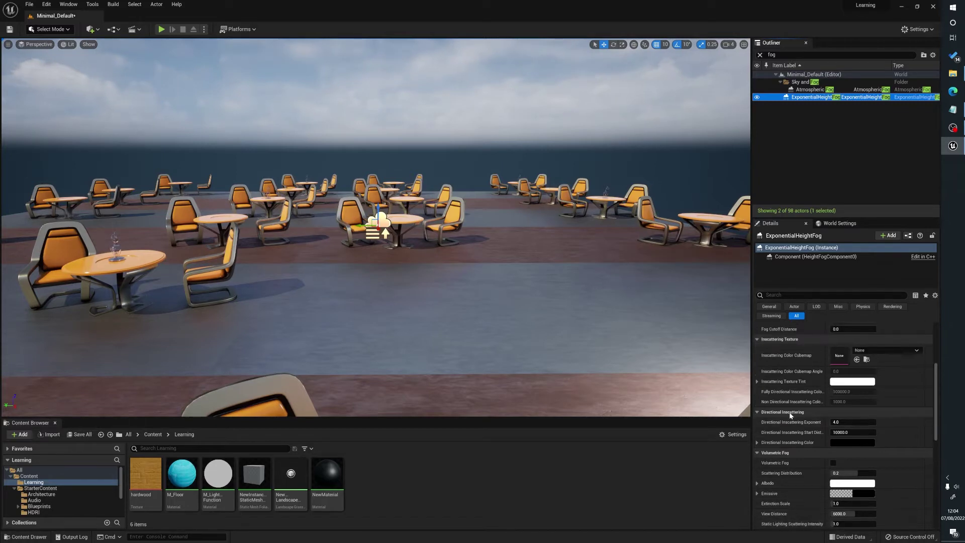
{"action": "scroll", "coordinate": [793, 436], "scroll_direction": "down", "scroll_amount": 2}
{"action": "scroll", "coordinate": [806, 387], "scroll_direction": "up", "scroll_amount": 5}
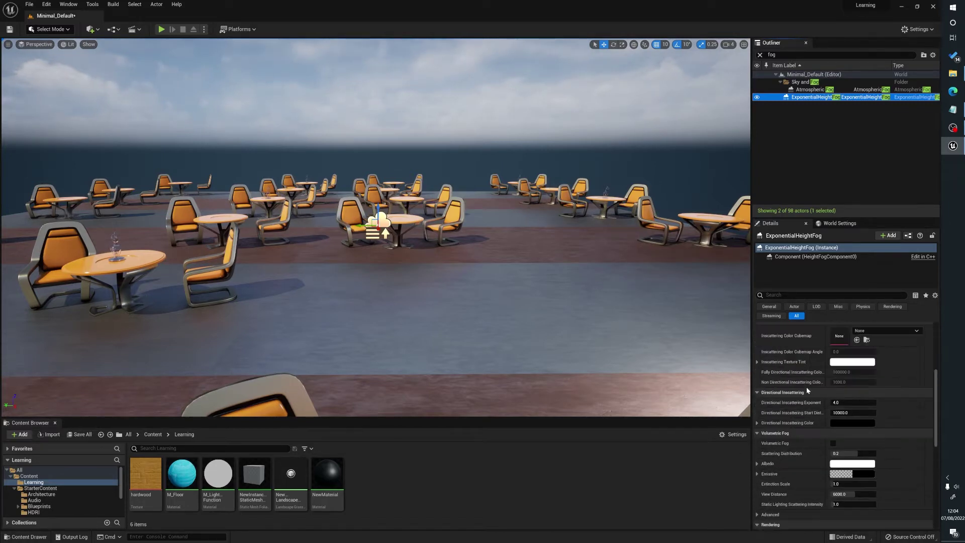
{"action": "scroll", "coordinate": [807, 388], "scroll_direction": "up", "scroll_amount": 2}
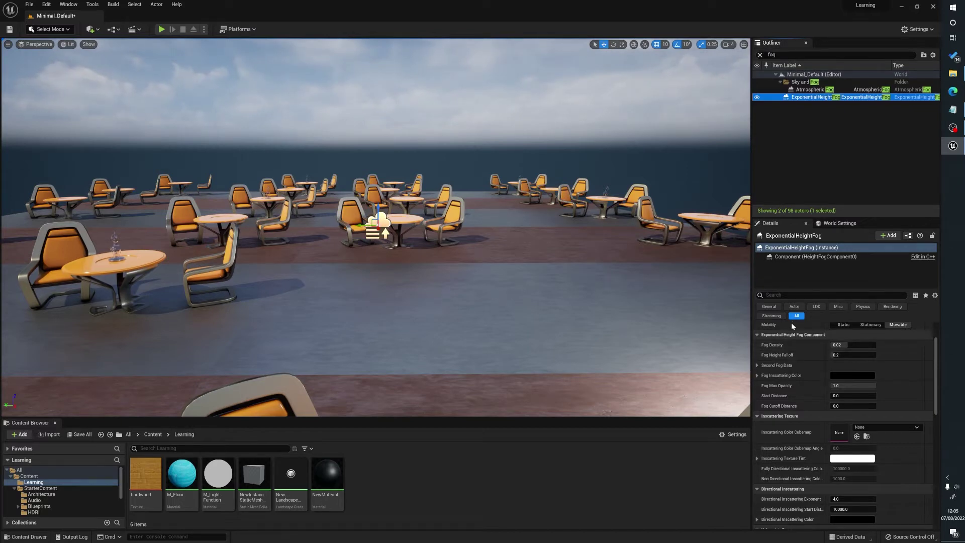
{"action": "scroll", "coordinate": [810, 394], "scroll_direction": "down", "scroll_amount": 2}
{"action": "scroll", "coordinate": [812, 387], "scroll_direction": "down", "scroll_amount": 3}
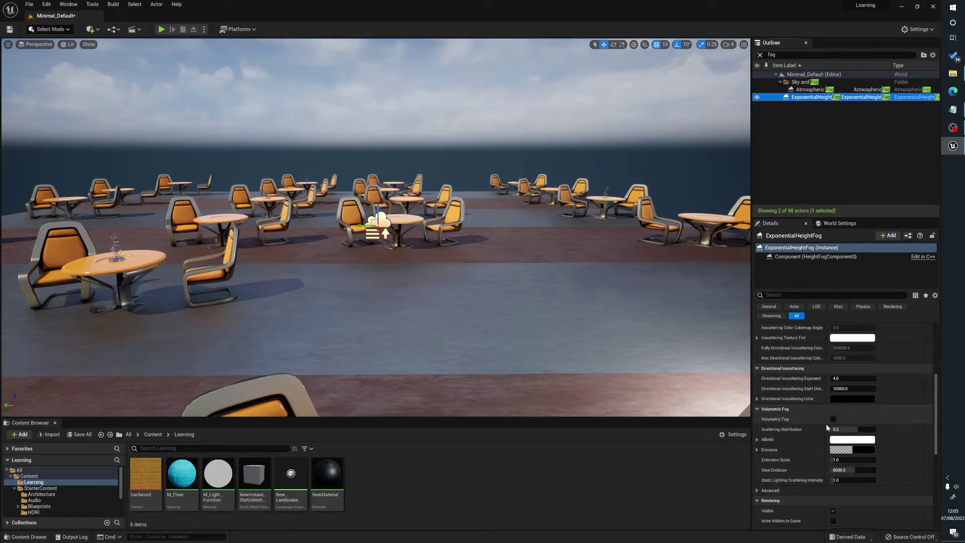
{"action": "mouse_move", "coordinate": [775, 421]}
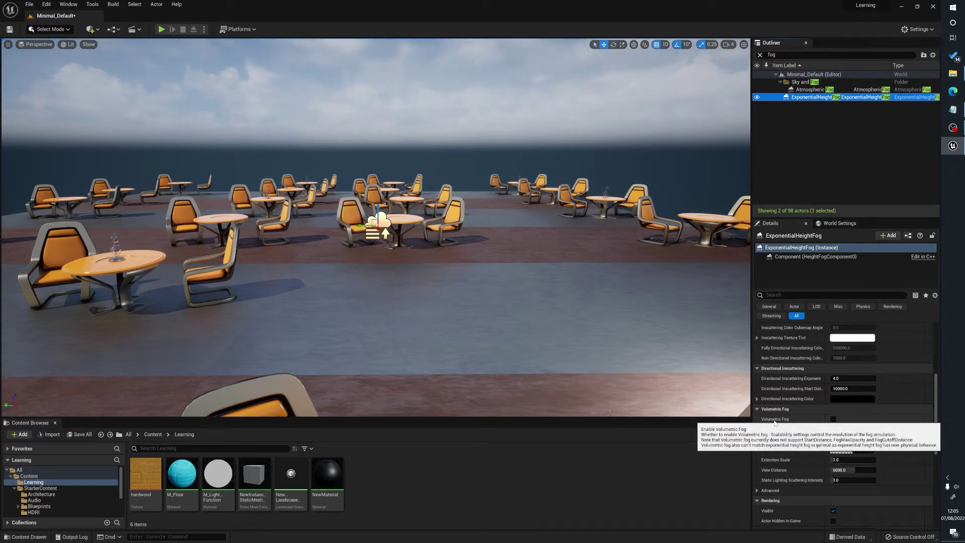
{"action": "scroll", "coordinate": [780, 441], "scroll_direction": "up", "scroll_amount": 3}
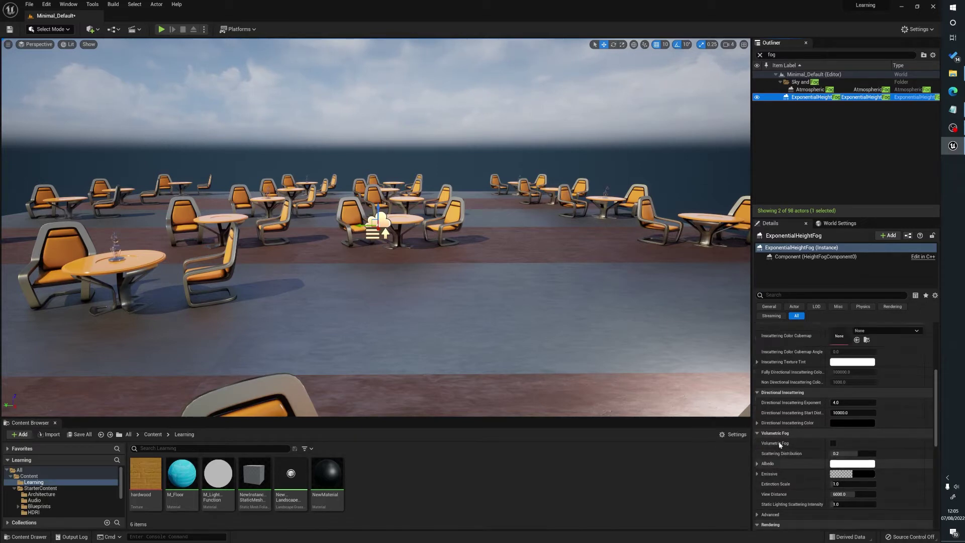
{"action": "scroll", "coordinate": [780, 441], "scroll_direction": "down", "scroll_amount": 3}
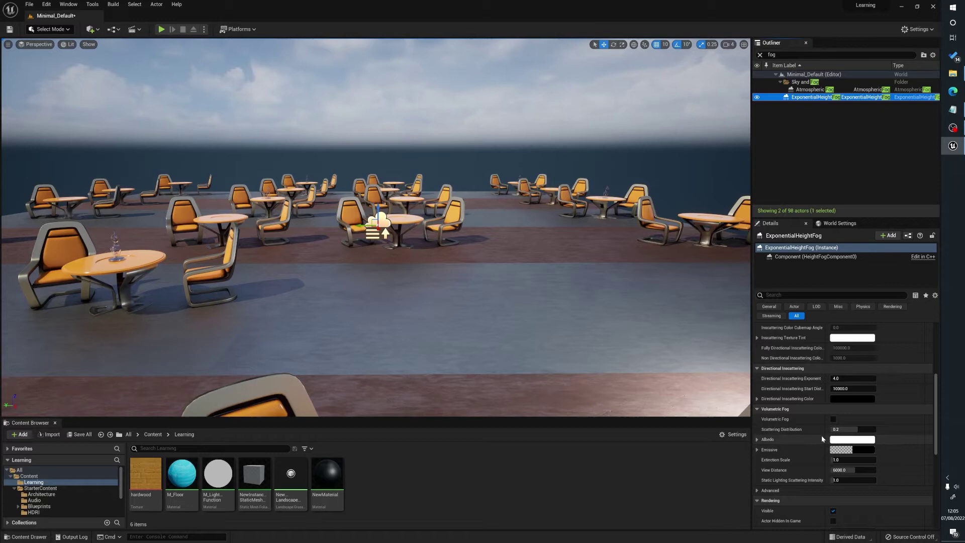
{"action": "scroll", "coordinate": [821, 436], "scroll_direction": "up", "scroll_amount": 5}
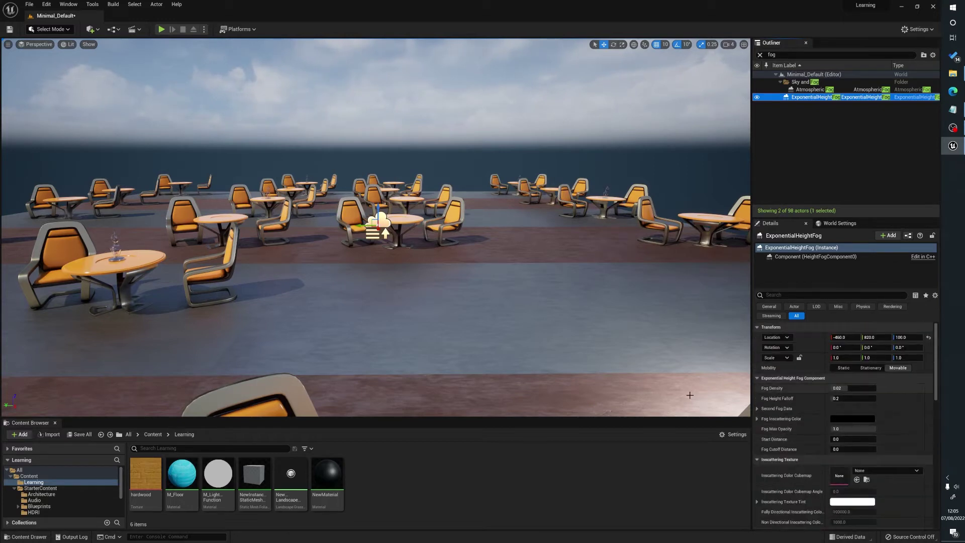
- Try a fog density of 1 on the height fog, followed by 0.5
{"action": "left_click", "coordinate": [845, 389]}
{"action": "type", "text": "1"}
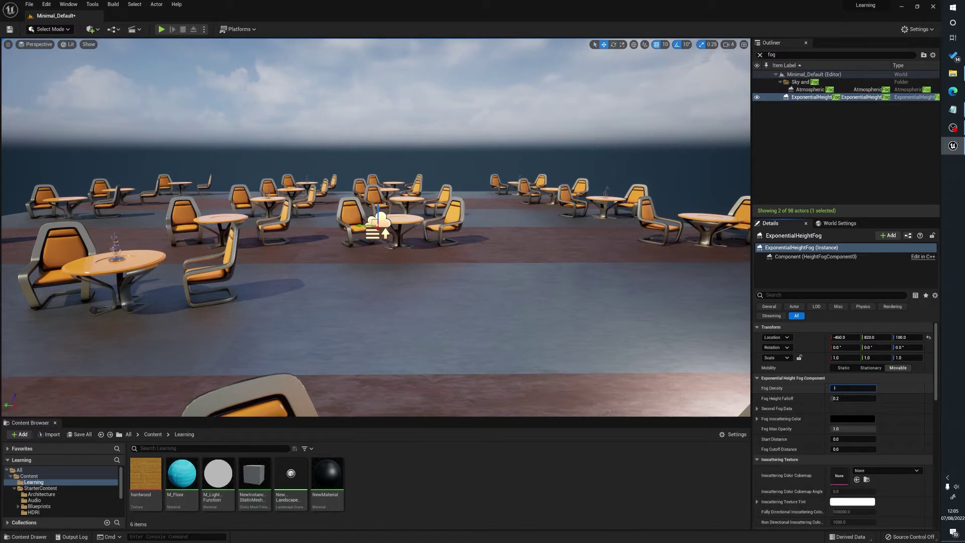
{"action": "key", "text": "Return"}
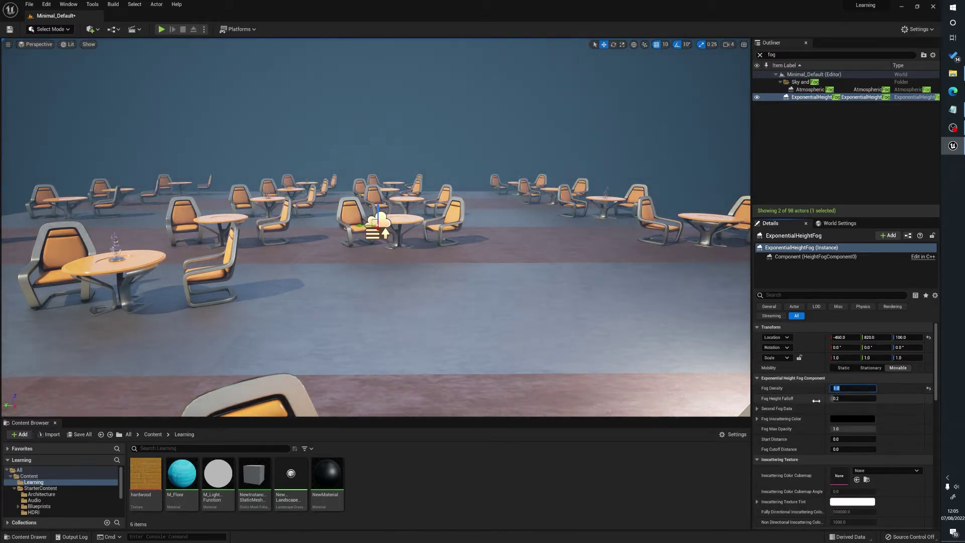
{"action": "type", "text": "0.5"}
{"action": "key", "text": "Return"}
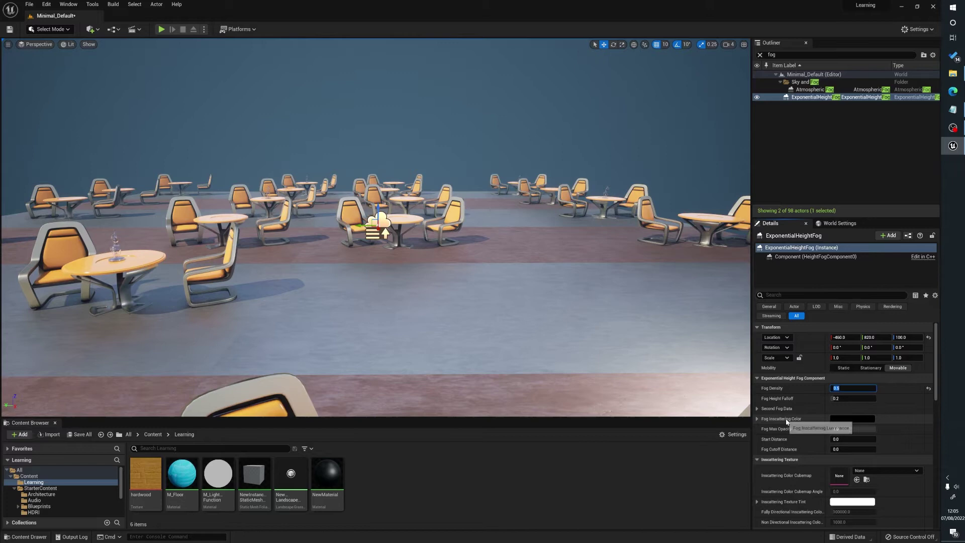
- Set the height fog's inscattering color to white, keeping its maximum opacity at 1.0
{"action": "left_click", "coordinate": [841, 419]}
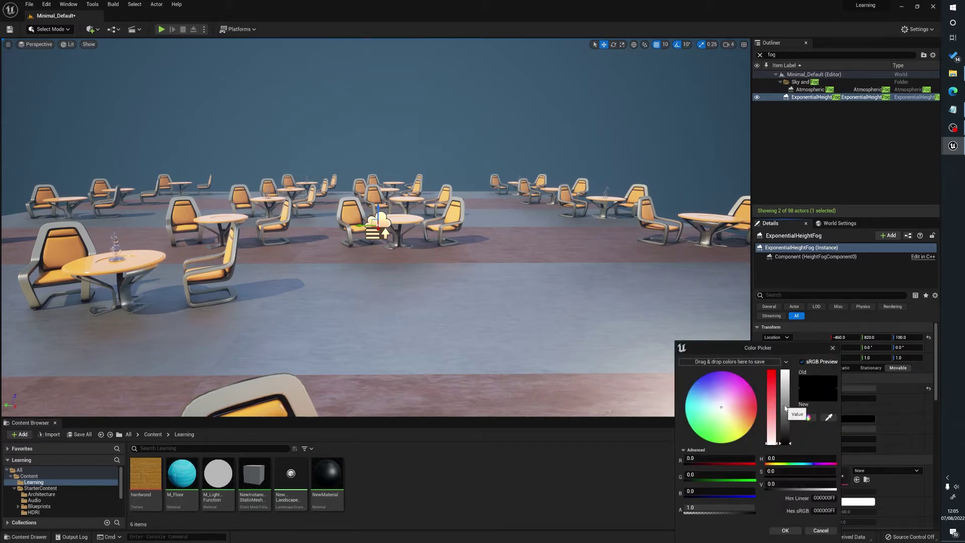
{"action": "left_click_drag", "start_coordinate": [786, 415], "coordinate": [785, 372]}
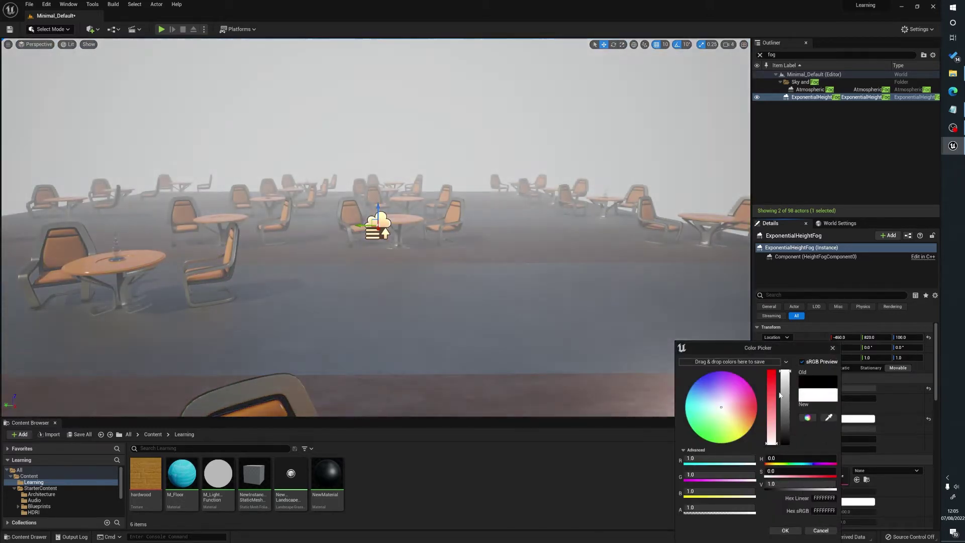
{"action": "left_click_drag", "start_coordinate": [727, 401], "coordinate": [771, 442]}
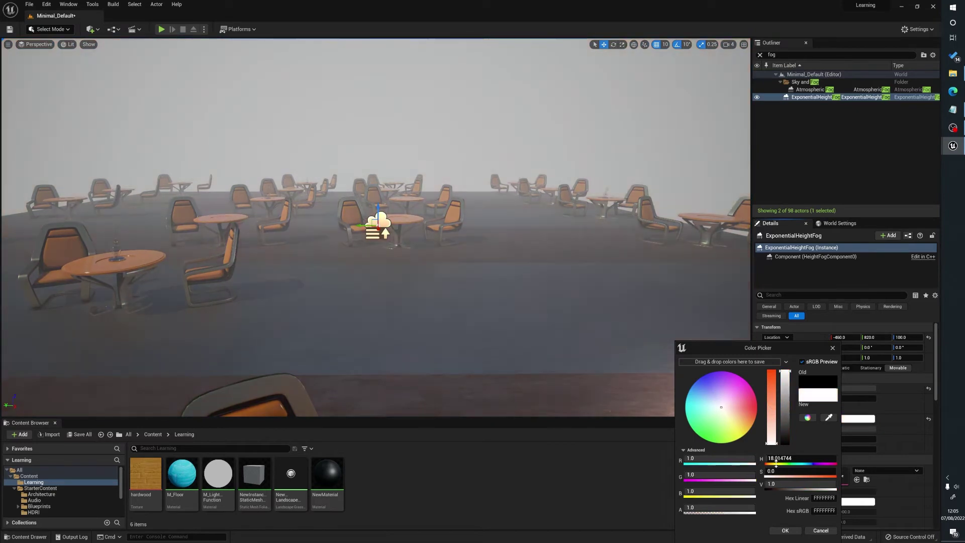
{"action": "left_click", "coordinate": [792, 530]}
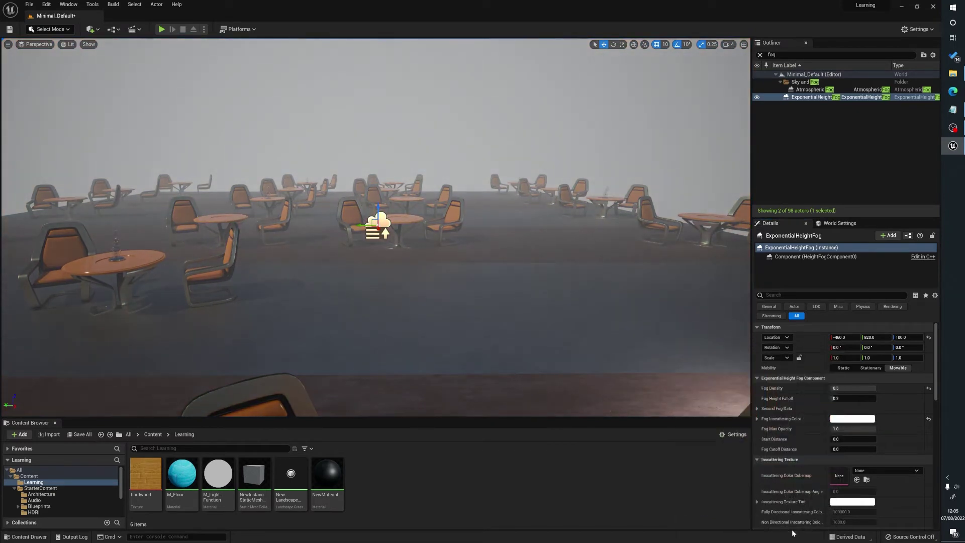
{"action": "mouse_move", "coordinate": [867, 429]}
{"action": "left_mouse_down"}
{"action": "mouse_move", "coordinate": [830, 429]}
{"action": "mouse_move", "coordinate": [876, 429]}
{"action": "left_mouse_up"}
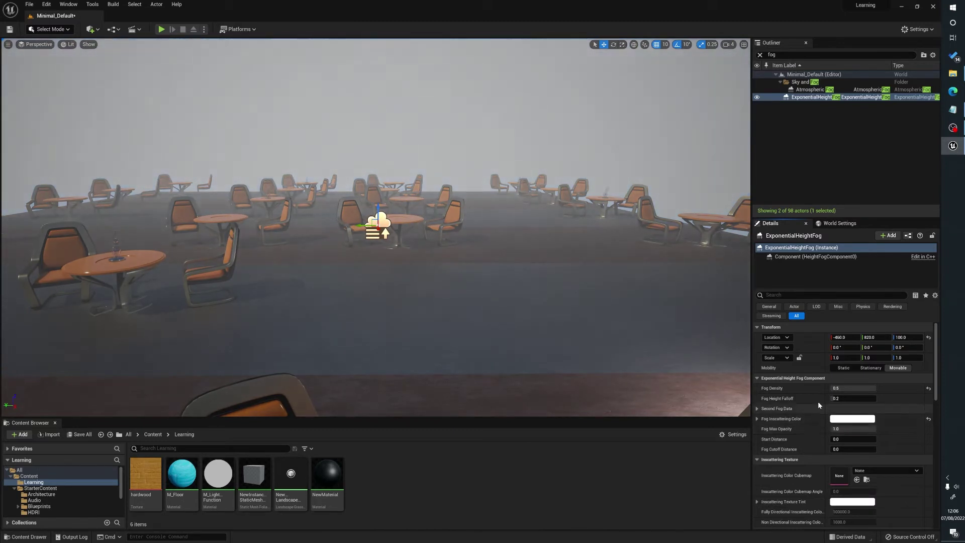
- Set the height fog's density to 4
{"action": "left_click", "coordinate": [844, 387]}
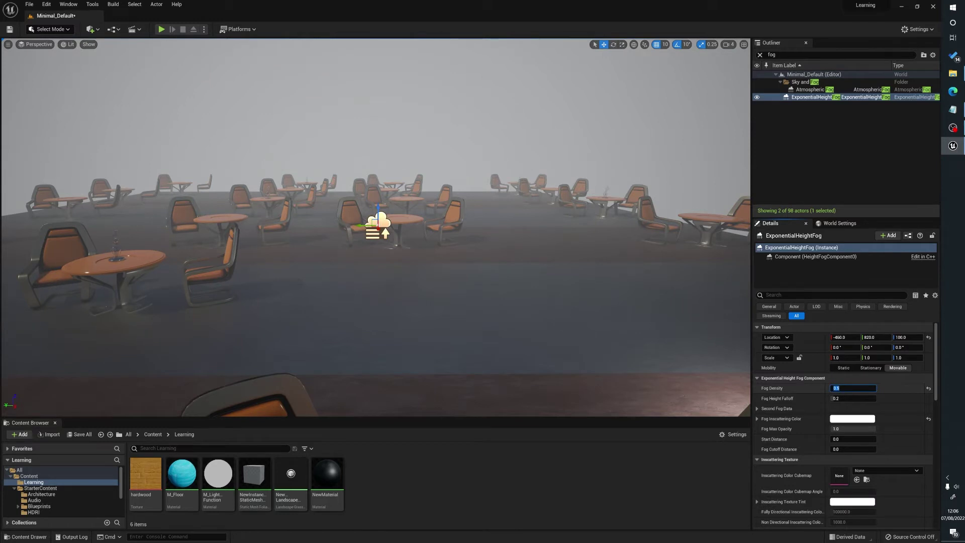
{"action": "type", "text": "4"}
{"action": "key", "text": "Return"}
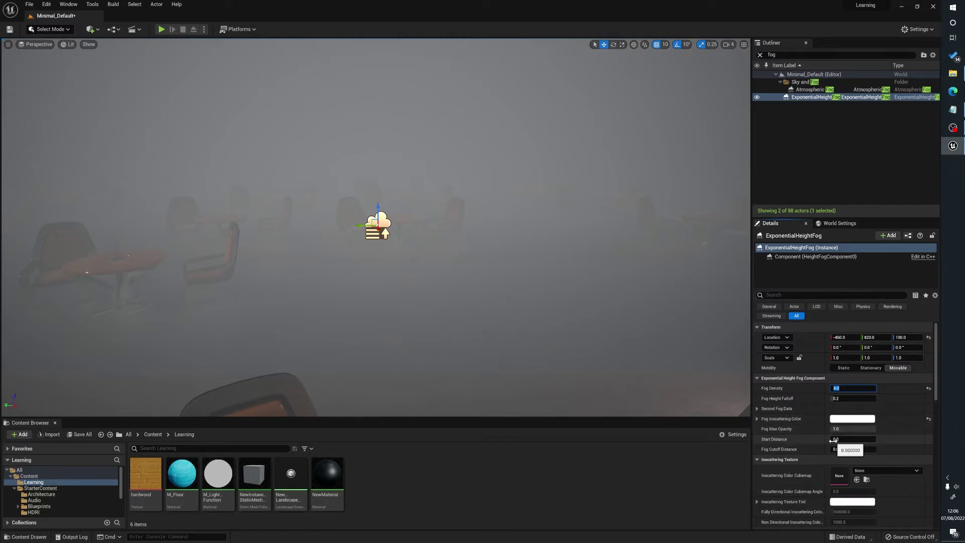
- Try a fog start distance of about 1466, and reset it to 0
{"action": "left_click_drag", "start_coordinate": [835, 439], "coordinate": [889, 439]}
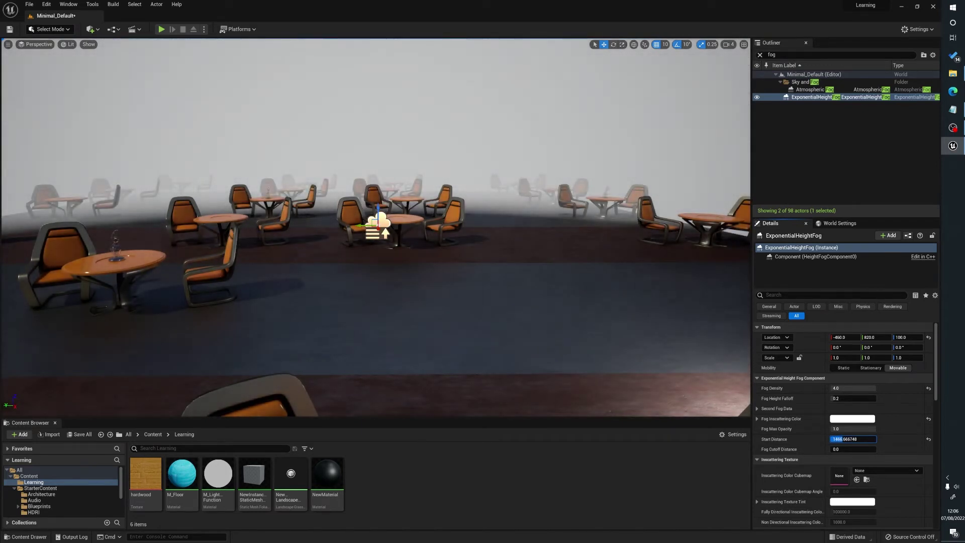
{"action": "type", "text": "0"}
{"action": "key", "text": "Return"}
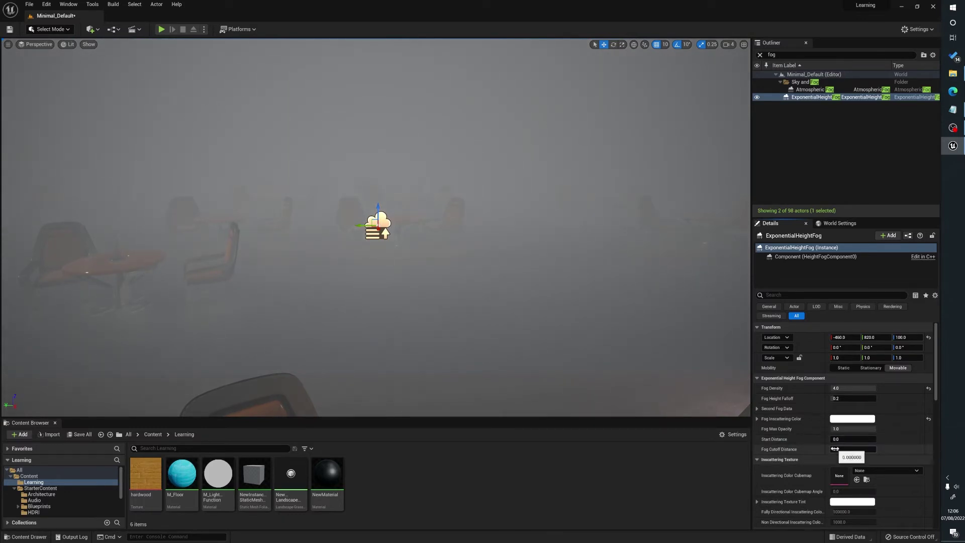
- Try a fog cutoff distance of 1000 and check its effect around the tables
{"action": "left_click_drag", "start_coordinate": [835, 449], "coordinate": [840, 449]}
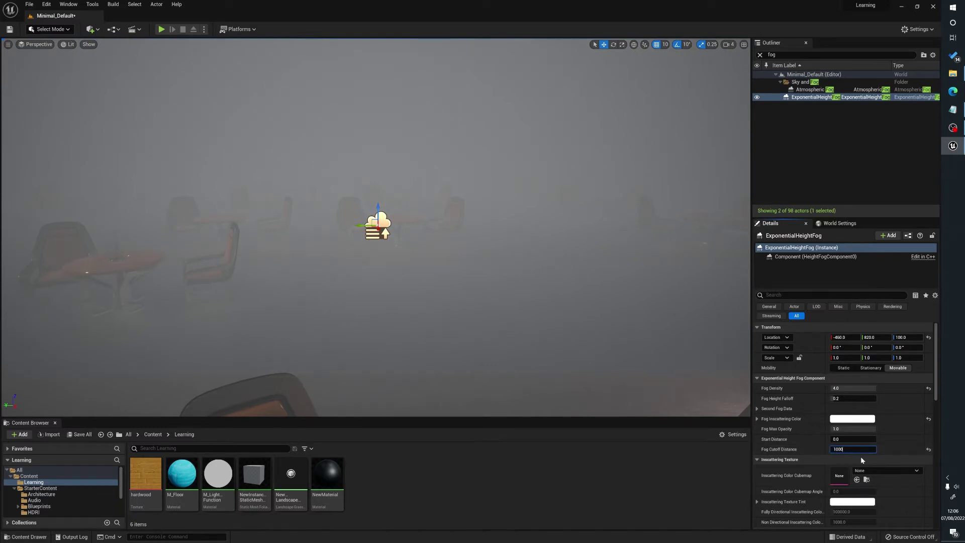
{"action": "key", "text": "Return"}
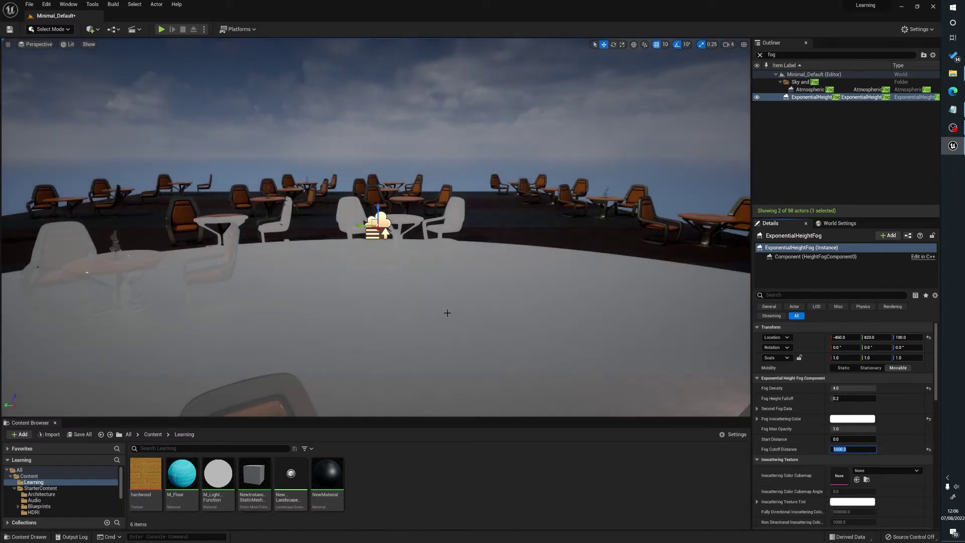
{"action": "left_click_drag", "start_coordinate": [448, 313], "coordinate": [448, 252]}
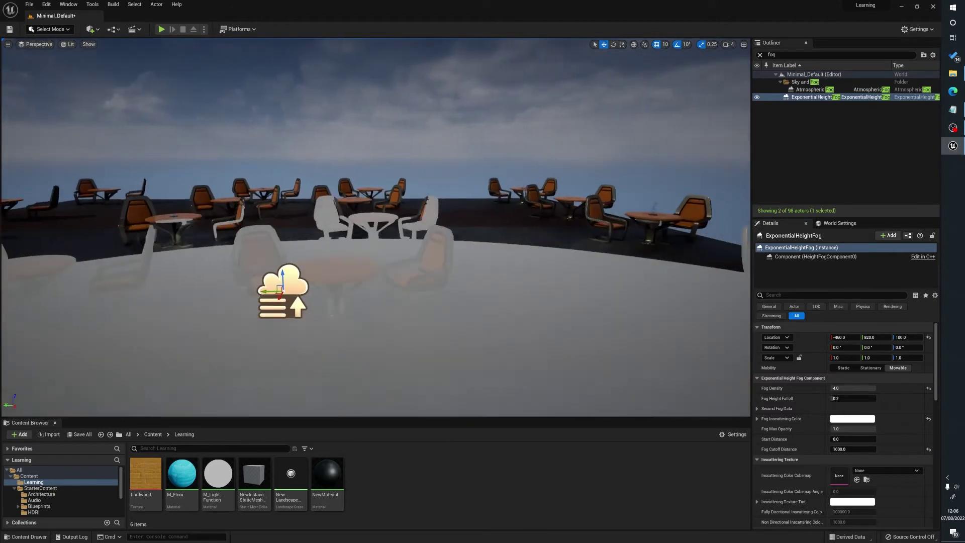
{"action": "left_click_drag", "start_coordinate": [443, 297], "coordinate": [457, 321]}
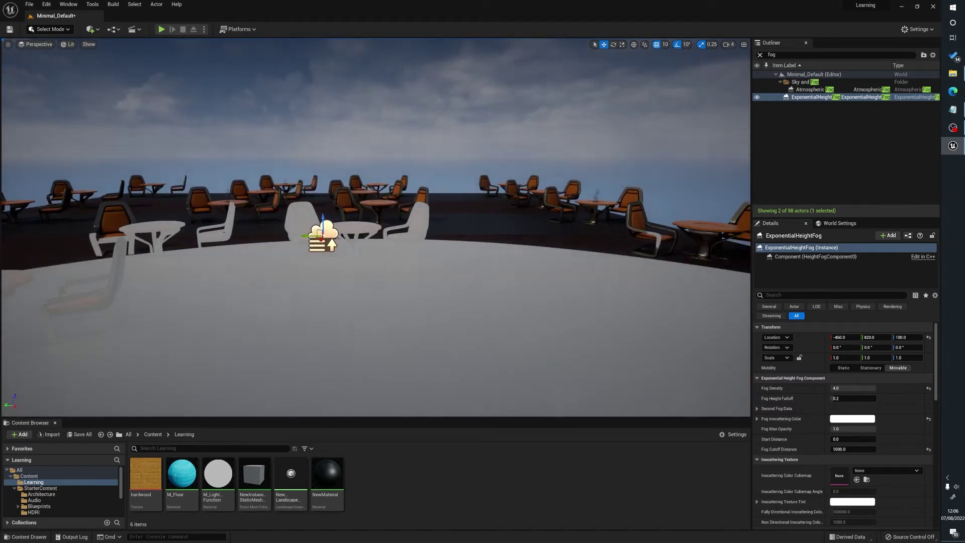
- Set the fog cutoff distance to 10000 and inspect the fog among the tables and chairs
{"action": "left_click", "coordinate": [851, 450]}
{"action": "left_click", "coordinate": [854, 449]}
{"action": "type", "text": "0"}
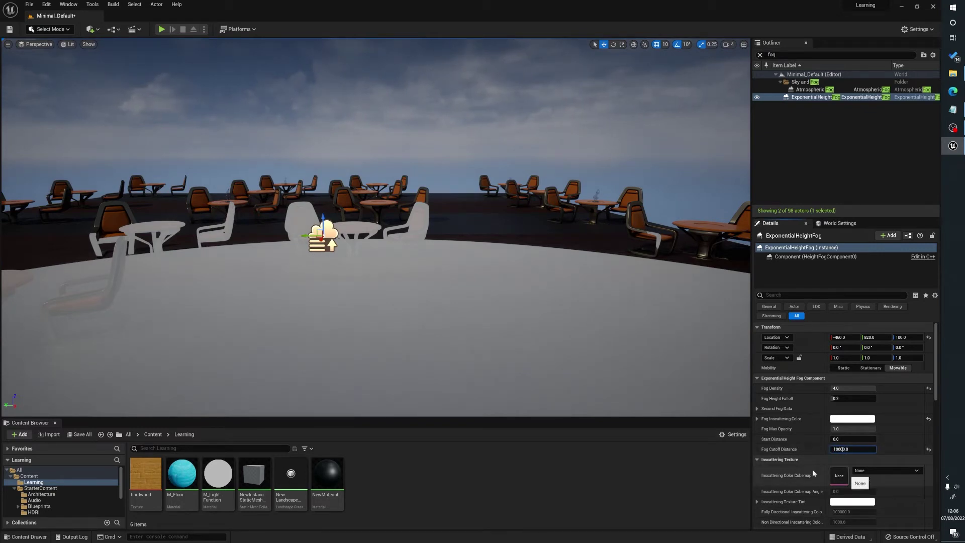
{"action": "key", "text": "Return"}
{"action": "left_click_drag", "start_coordinate": [409, 95], "coordinate": [399, 75]}
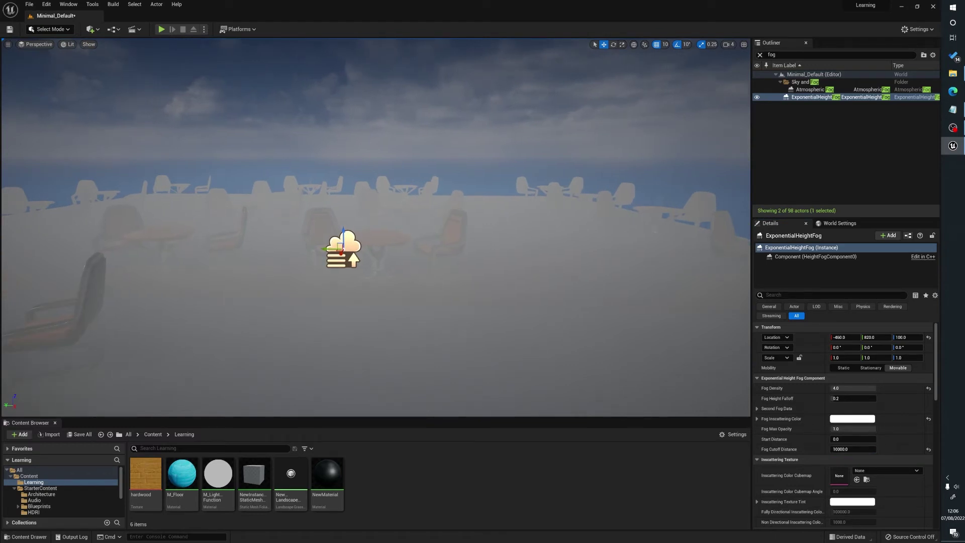
{"action": "mouse_move", "coordinate": [506, 139]}
{"action": "middle_mouse_down"}
{"action": "mouse_move", "coordinate": [505, 211]}
{"action": "mouse_move", "coordinate": [505, 146]}
{"action": "middle_mouse_up"}
{"action": "left_click_drag", "start_coordinate": [381, 266], "coordinate": [352, 242]}
{"action": "middle_click_drag", "start_coordinate": [382, 266], "coordinate": [381, 237]}
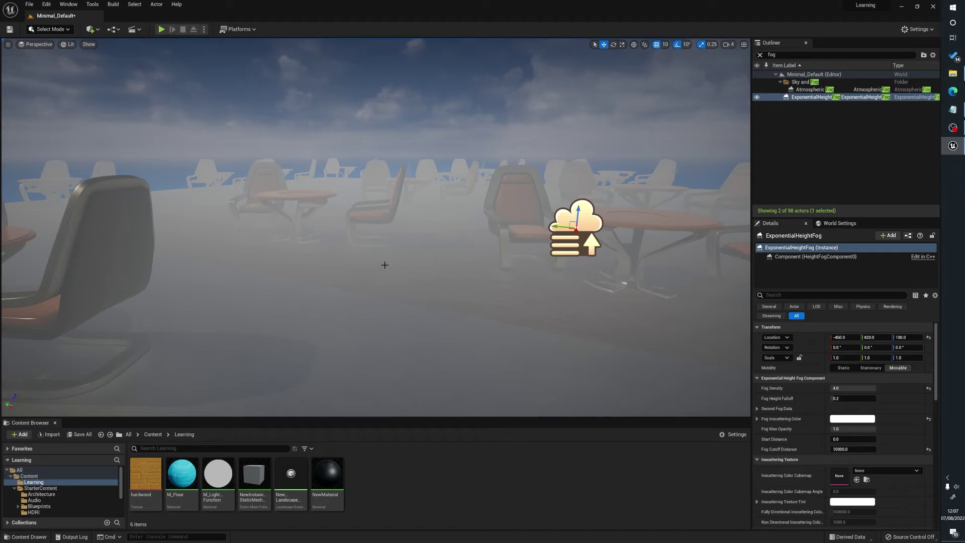
{"action": "right_click_drag", "start_coordinate": [473, 397], "coordinate": [574, 422]}
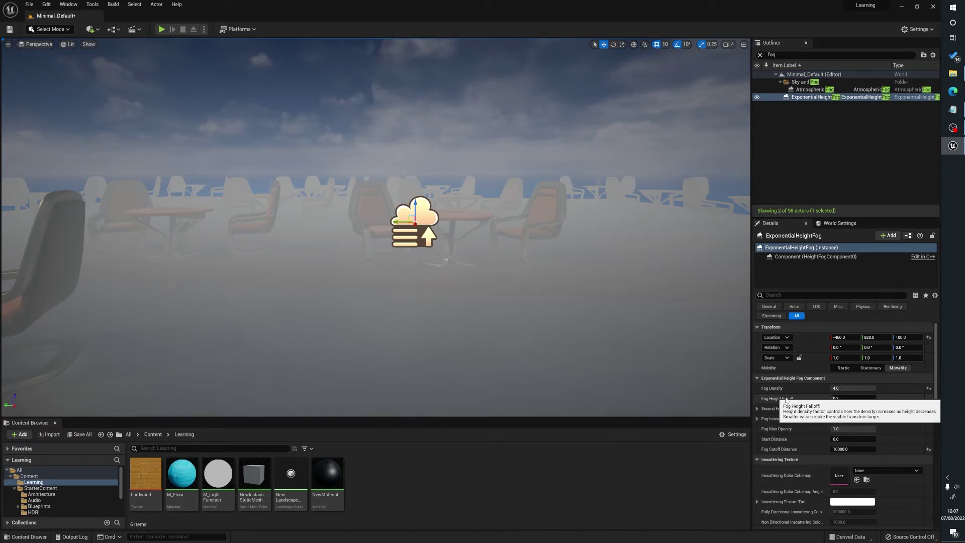
{"action": "left_click_drag", "start_coordinate": [470, 169], "coordinate": [475, 211]}
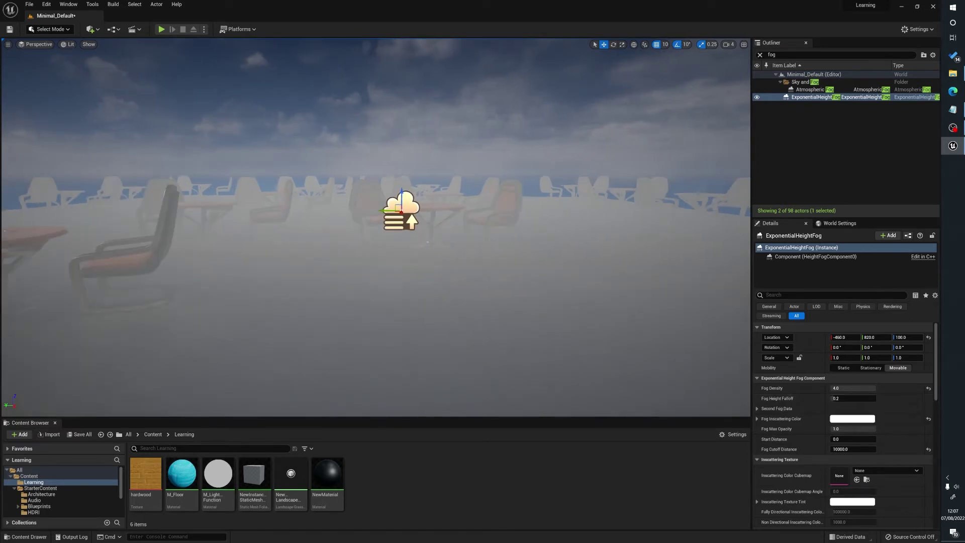
- Try a fog height falloff of about 1.16 and return it to 0.2, and set the fog density to 1
{"action": "mouse_move", "coordinate": [839, 398]}
{"action": "left_mouse_down"}
{"action": "mouse_move", "coordinate": [876, 398]}
{"action": "mouse_move", "coordinate": [831, 398]}
{"action": "mouse_move", "coordinate": [876, 399]}
{"action": "mouse_move", "coordinate": [856, 398]}
{"action": "left_mouse_up"}
{"action": "left_click", "coordinate": [849, 388]}
{"action": "type", "text": "1"}
{"action": "key", "text": "Return"}
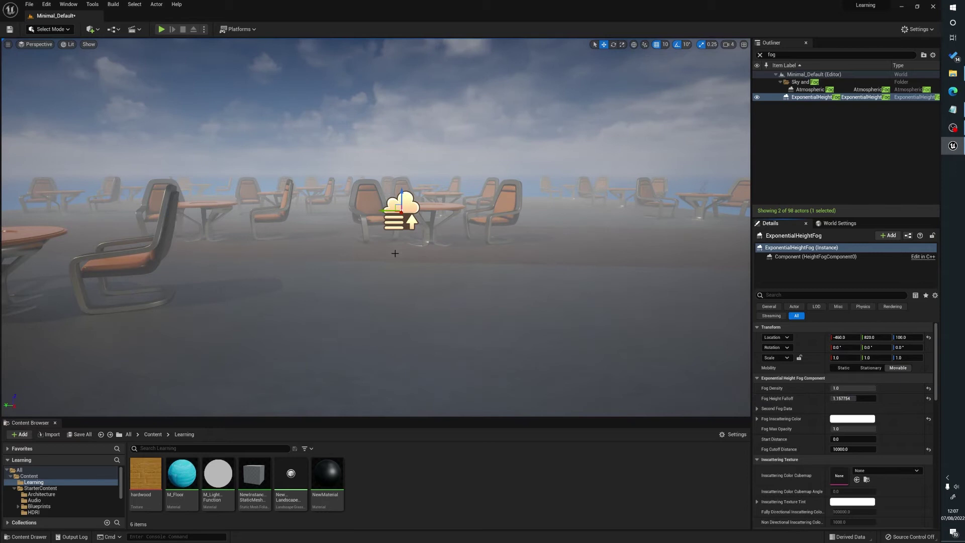
{"action": "left_click", "coordinate": [849, 398]}
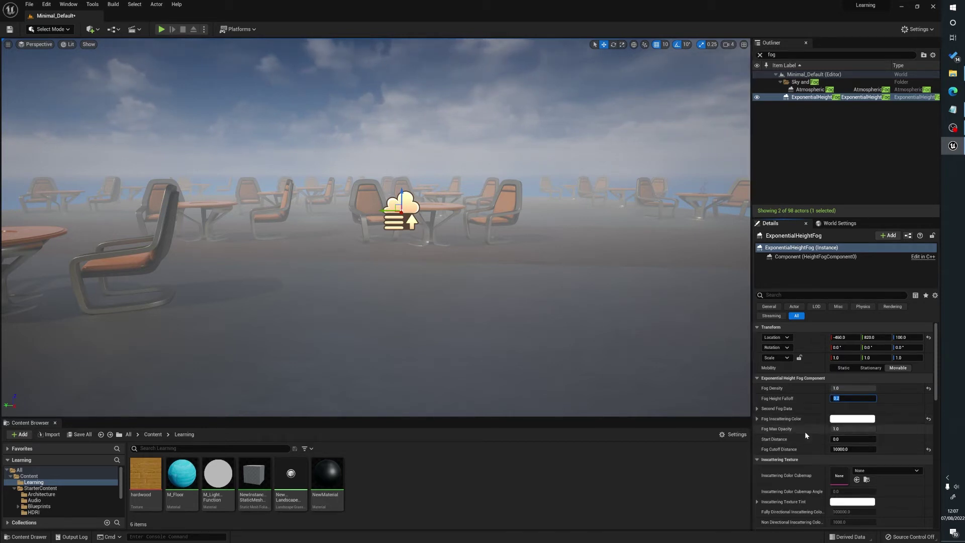
- Enable Volumetric Fog on the height fog and inspect its effect around the tables and chairs
{"action": "left_click_drag", "start_coordinate": [593, 237], "coordinate": [606, 324]}
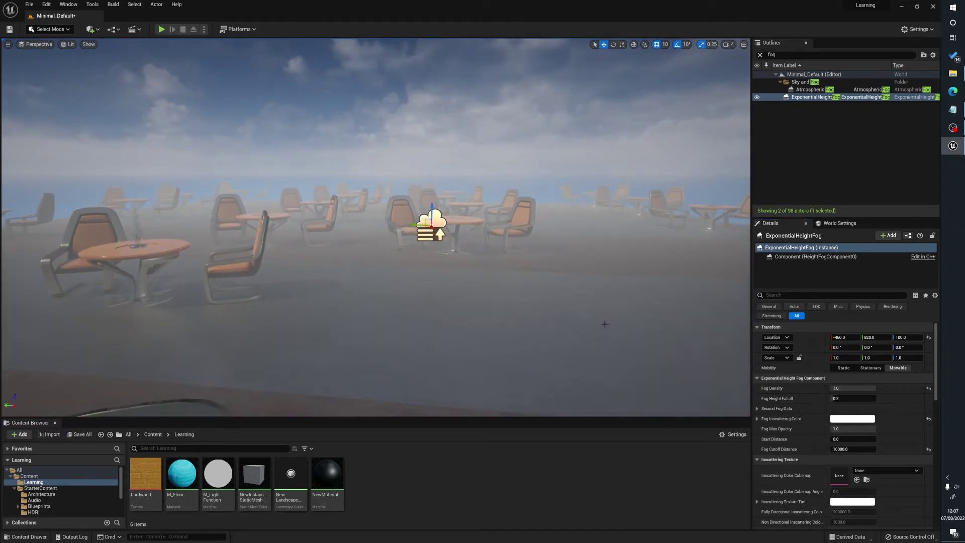
{"action": "left_click_drag", "start_coordinate": [465, 352], "coordinate": [476, 308]}
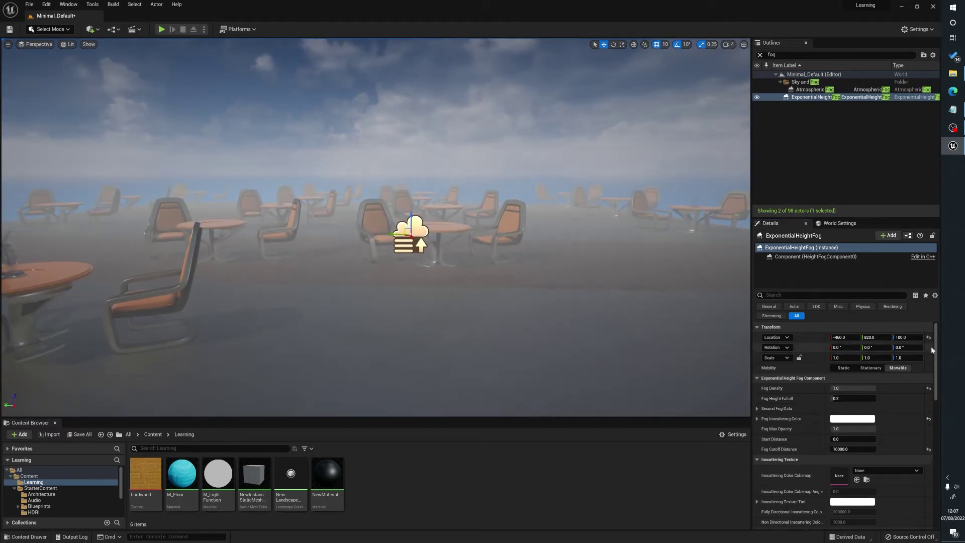
{"action": "left_click_drag", "start_coordinate": [935, 347], "coordinate": [941, 399]}
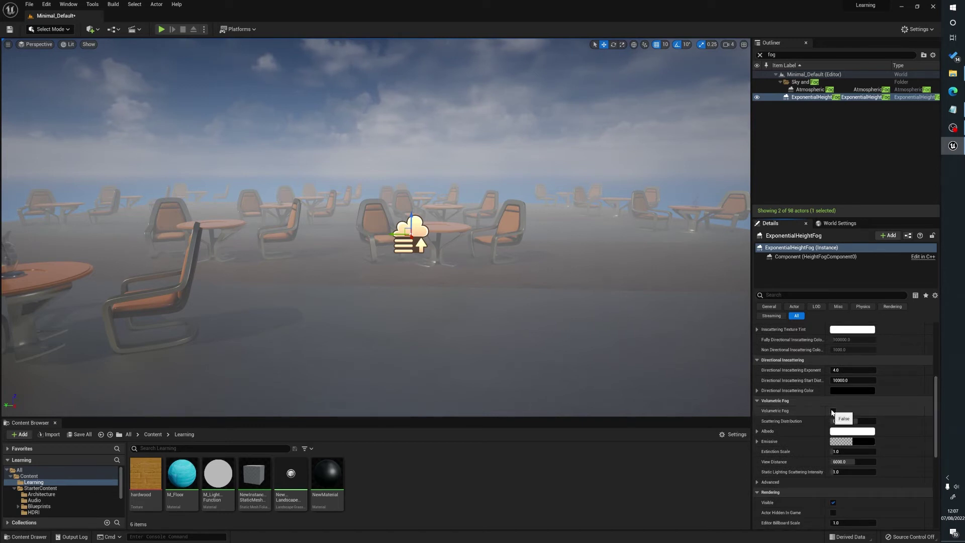
{"action": "left_click", "coordinate": [833, 410]}
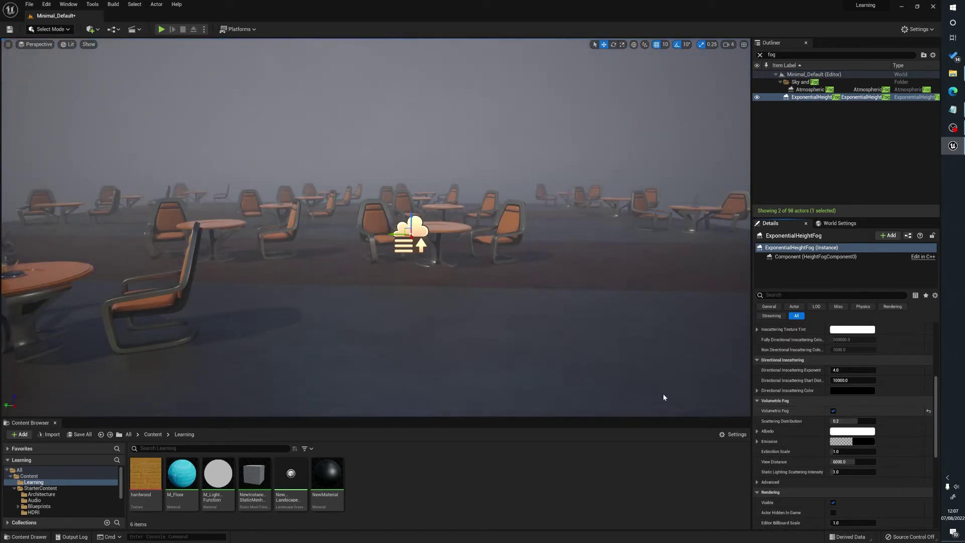
{"action": "right_click_drag", "start_coordinate": [376, 227], "coordinate": [276, 211]}
{"action": "right_click_drag", "start_coordinate": [342, 216], "coordinate": [367, 215]}
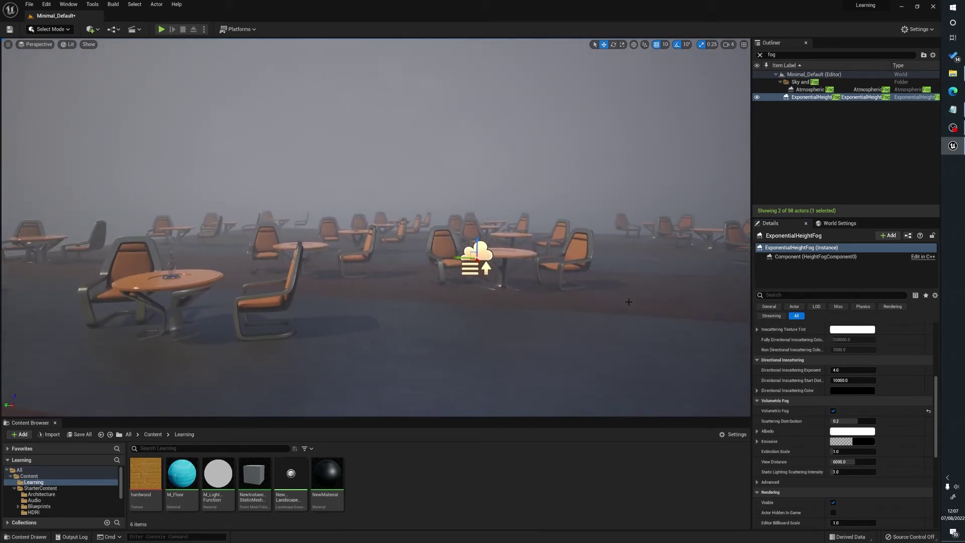
- Set the height fog's density to 0.5
{"action": "scroll", "coordinate": [839, 389], "scroll_direction": "up", "scroll_amount": 8}
{"action": "left_click", "coordinate": [840, 388]}
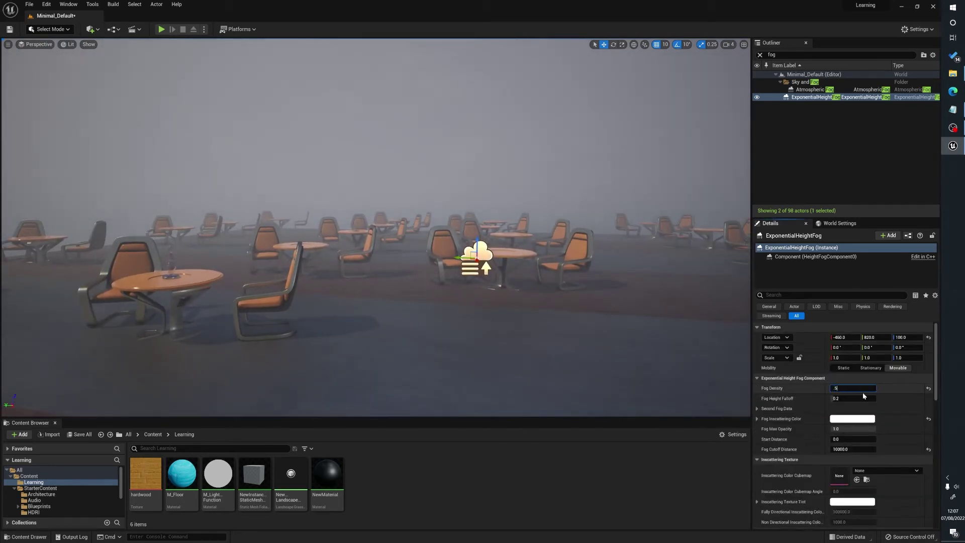
{"action": "type", "text": "0.5"}
{"action": "key", "text": "Return"}
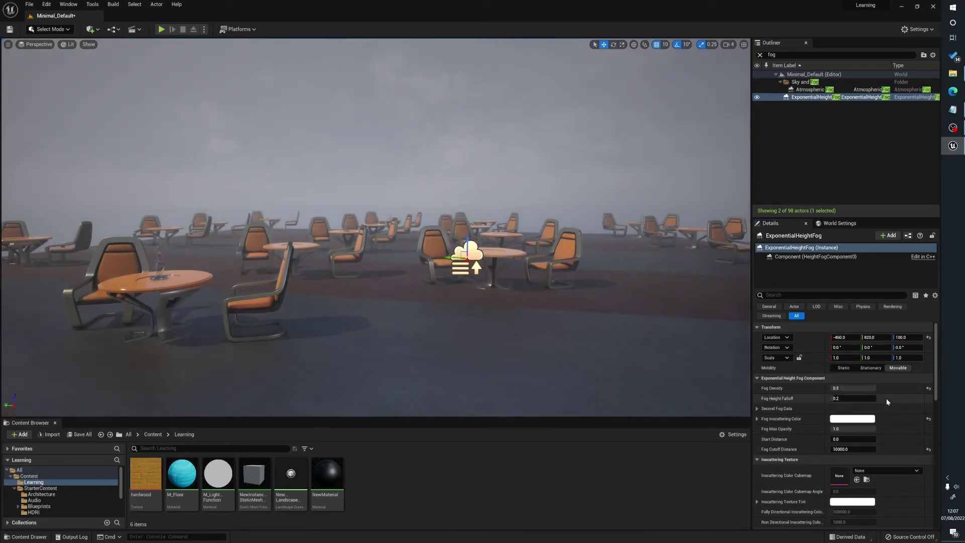
- Set the fog cutoff distance to 0 and check the tables and background from a shifted viewpoint
{"action": "scroll", "coordinate": [886, 398], "scroll_direction": "down", "scroll_amount": 3}
{"action": "scroll", "coordinate": [885, 399], "scroll_direction": "up", "scroll_amount": 1}
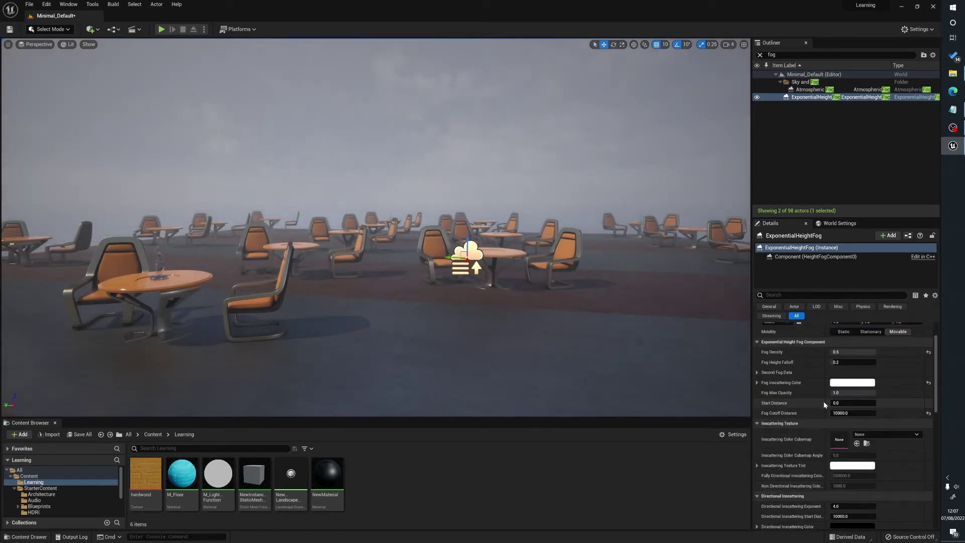
{"action": "left_click", "coordinate": [853, 413]}
{"action": "type", "text": "0"}
{"action": "key", "text": "Return"}
{"action": "right_click_drag", "start_coordinate": [590, 348], "coordinate": [641, 348]}
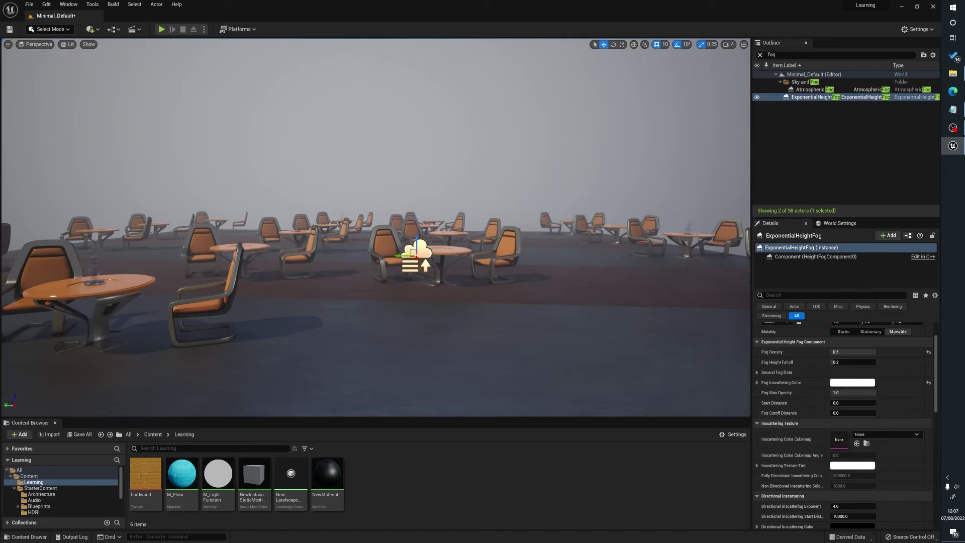
- Try a different scattering distribution for the volumetric fog, and reset it to 0.2
{"action": "scroll", "coordinate": [880, 424], "scroll_direction": "down", "scroll_amount": 1}
{"action": "scroll", "coordinate": [874, 460], "scroll_direction": "down", "scroll_amount": 6}
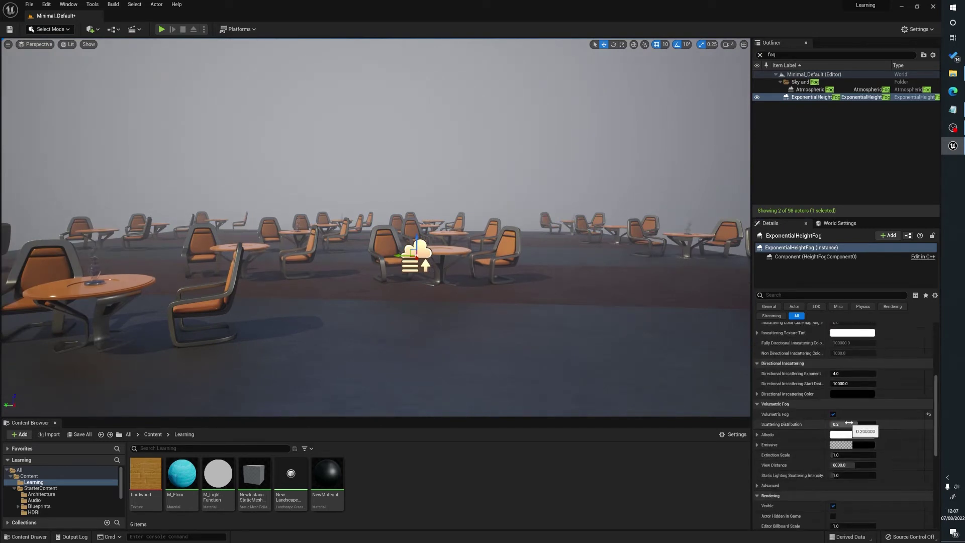
{"action": "mouse_move", "coordinate": [854, 424]}
{"action": "left_mouse_down"}
{"action": "mouse_move", "coordinate": [876, 425]}
{"action": "mouse_move", "coordinate": [833, 424]}
{"action": "mouse_move", "coordinate": [863, 424]}
{"action": "mouse_move", "coordinate": [855, 423]}
{"action": "left_mouse_up"}
{"action": "left_click", "coordinate": [929, 424]}
- Try a volumetric fog extinction scale of about 2.48, and return it to 1
{"action": "mouse_move", "coordinate": [843, 458]}
{"action": "left_mouse_down"}
{"action": "mouse_move", "coordinate": [855, 458]}
{"action": "mouse_move", "coordinate": [834, 458]}
{"action": "mouse_move", "coordinate": [843, 456]}
{"action": "left_mouse_up"}
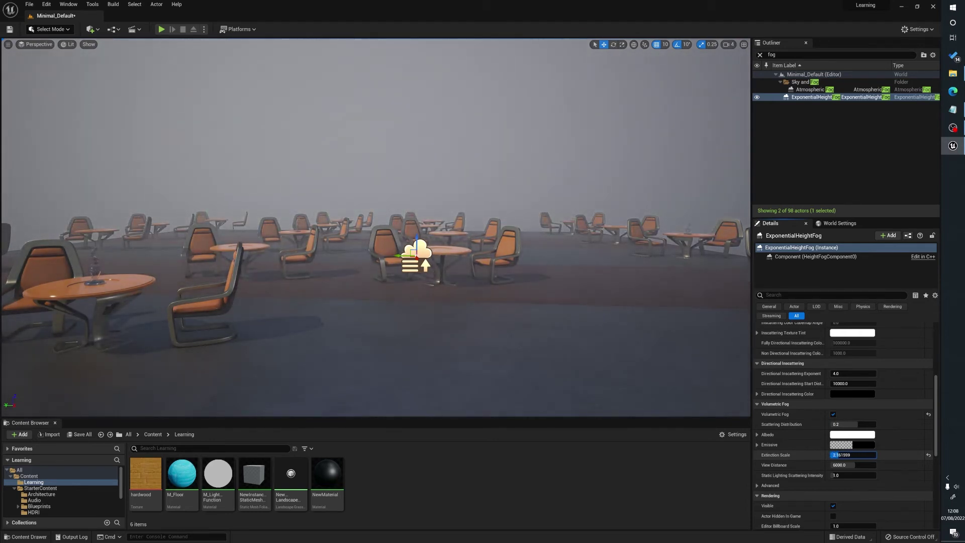
{"action": "scroll", "coordinate": [862, 443], "scroll_direction": "up", "scroll_amount": 5}
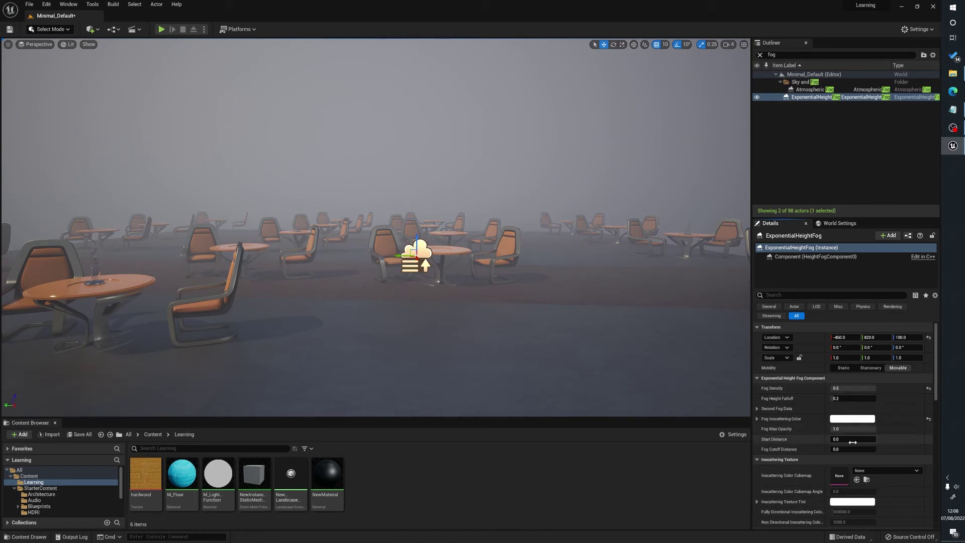
{"action": "scroll", "coordinate": [827, 453], "scroll_direction": "down", "scroll_amount": 5}
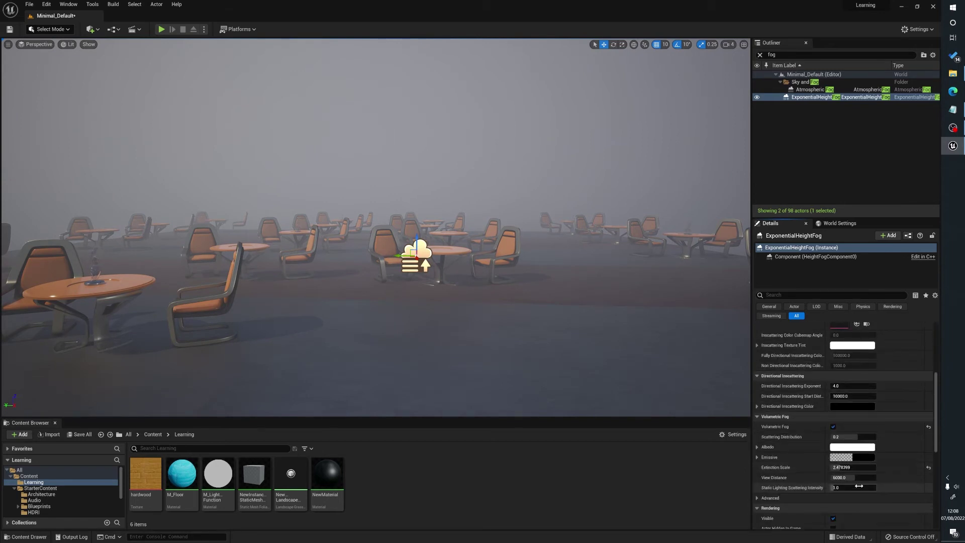
{"action": "mouse_move", "coordinate": [845, 467]}
{"action": "left_mouse_down"}
{"action": "mouse_move", "coordinate": [875, 467]}
{"action": "mouse_move", "coordinate": [843, 468]}
{"action": "left_mouse_up"}
{"action": "scroll", "coordinate": [781, 424], "scroll_direction": "up", "scroll_amount": 5}
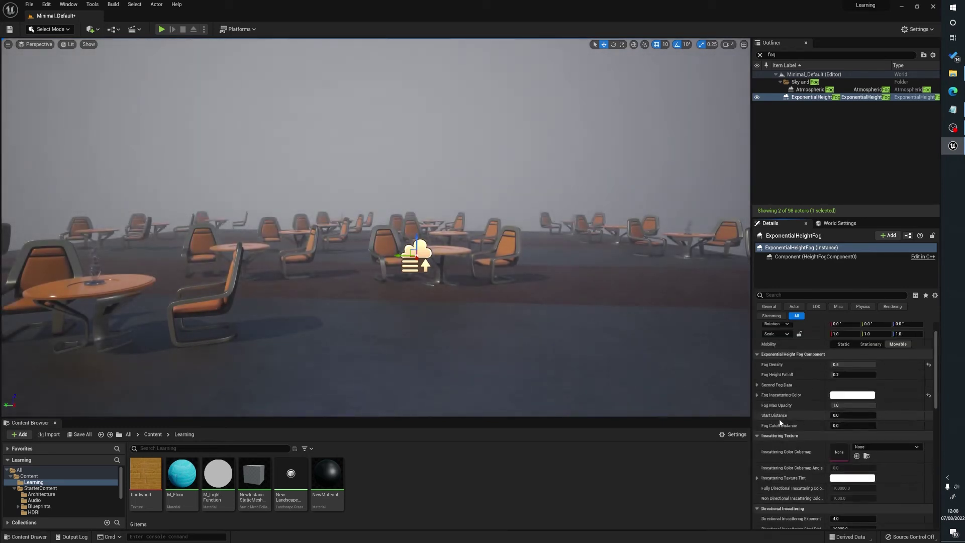
- Try volumetric fog view distances of 1000 and 0, and reset the view distance to 6000
{"action": "scroll", "coordinate": [778, 430], "scroll_direction": "down", "scroll_amount": 5}
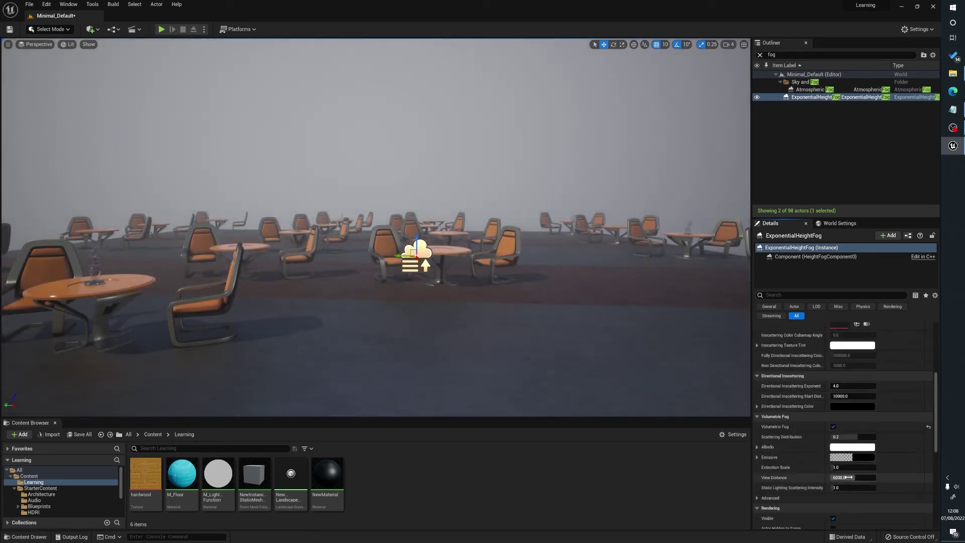
{"action": "left_click_drag", "start_coordinate": [857, 478], "coordinate": [831, 477]}
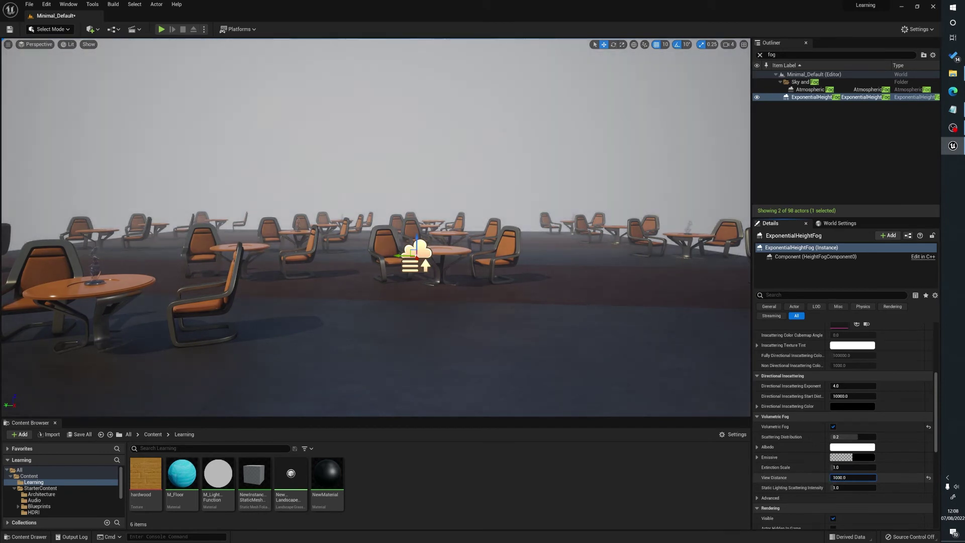
{"action": "left_click", "coordinate": [859, 477]}
{"action": "type", "text": "0"}
{"action": "key", "text": "Return"}
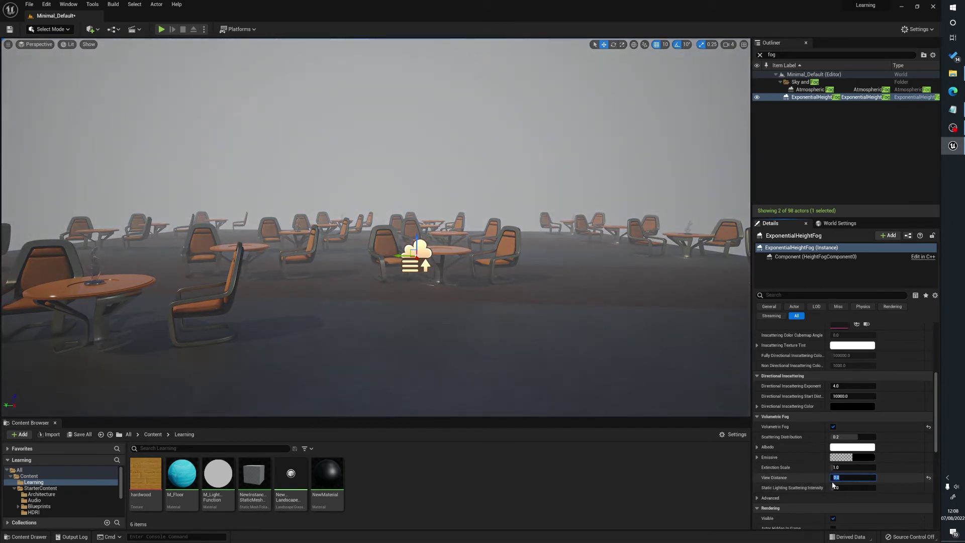
{"action": "left_click", "coordinate": [929, 478]}
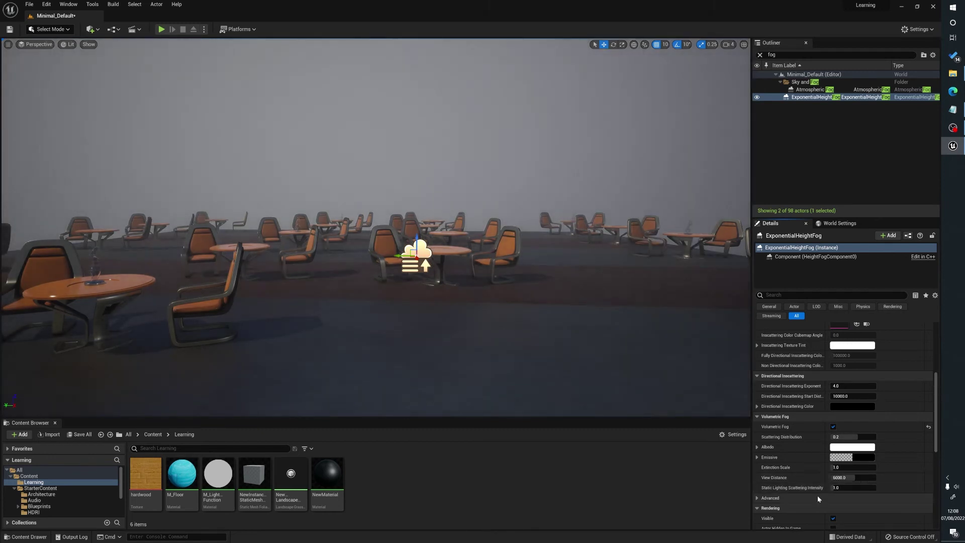
- Try static lighting scattering intensities up to 10 for the volumetric fog, and reset the value to 1
{"action": "mouse_move", "coordinate": [843, 491]}
{"action": "left_mouse_down"}
{"action": "mouse_move", "coordinate": [863, 492]}
{"action": "mouse_move", "coordinate": [850, 491]}
{"action": "left_mouse_up"}
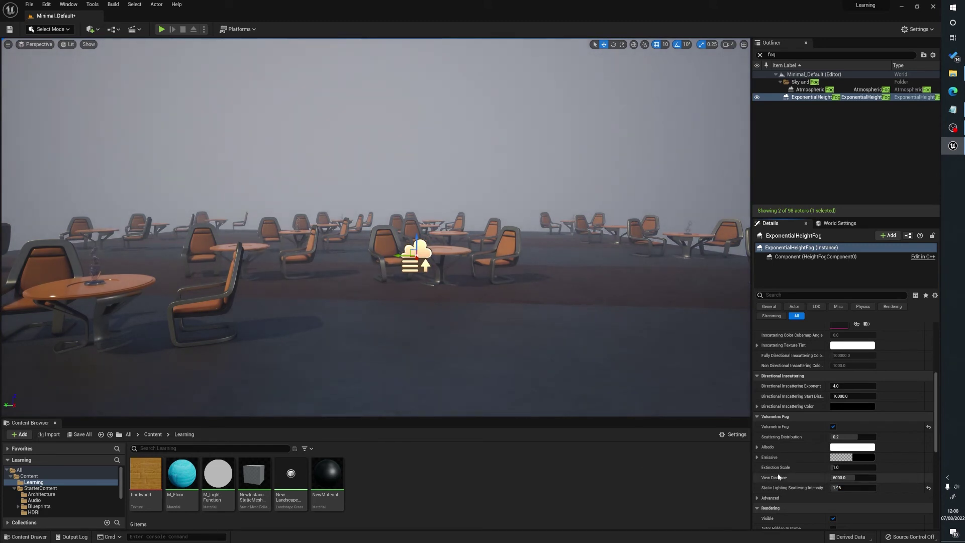
{"action": "left_click_drag", "start_coordinate": [849, 487], "coordinate": [877, 488]}
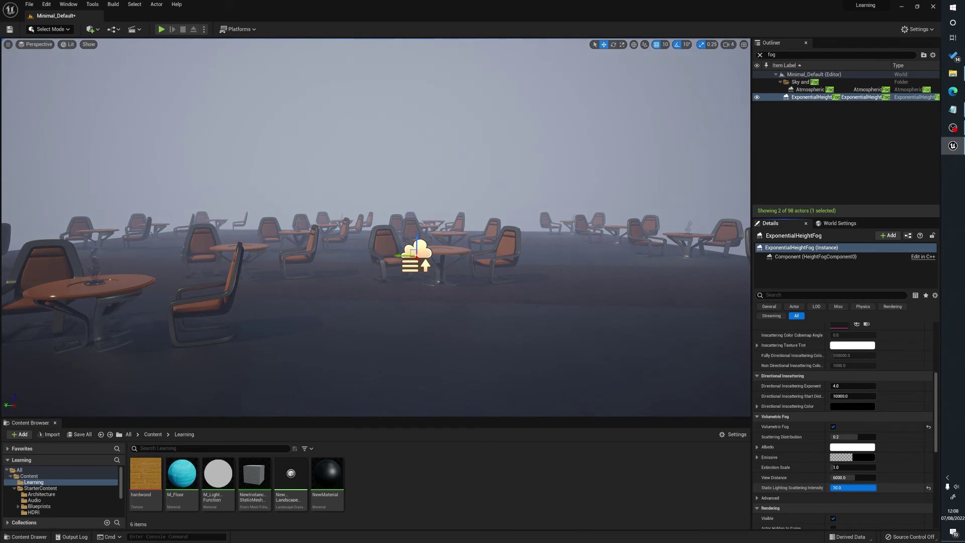
{"action": "left_click_drag", "start_coordinate": [876, 488], "coordinate": [843, 487]}
{"action": "left_click", "coordinate": [929, 488]}
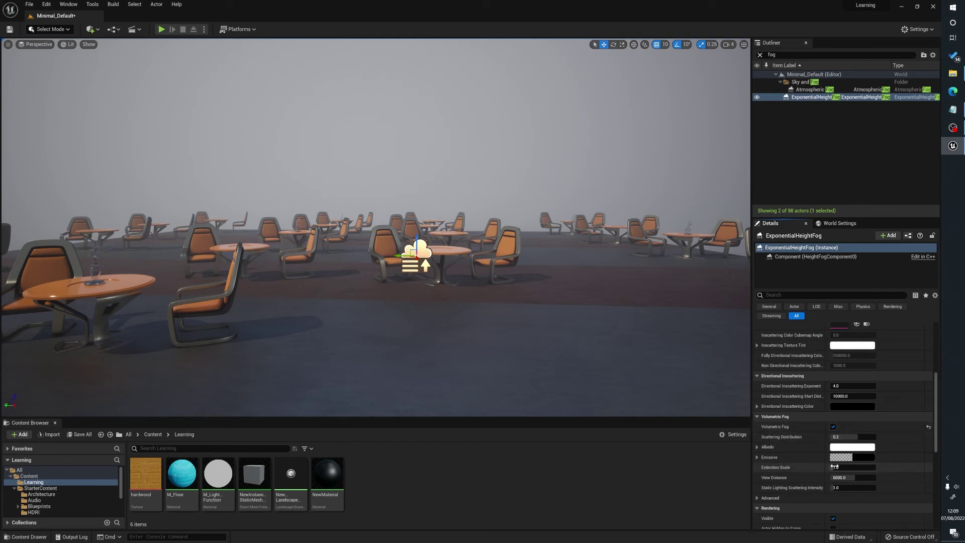
- Set the volumetric fog's extinction scale to about 5.7 and its scattering distribution to about -0.16
{"action": "left_click_drag", "start_coordinate": [835, 467], "coordinate": [846, 437]}
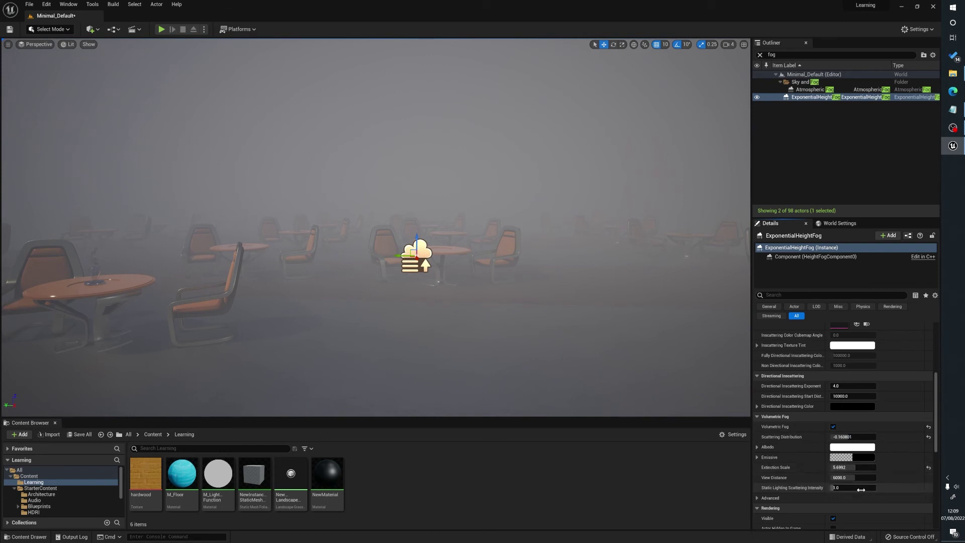
{"action": "scroll", "coordinate": [850, 467], "scroll_direction": "up", "scroll_amount": 1}
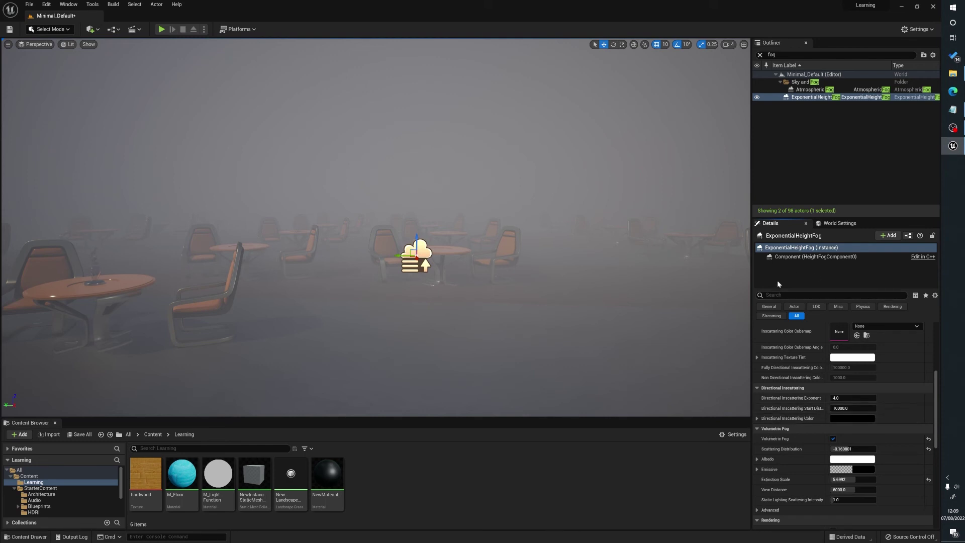
- Set the fog height falloff to about 0.59
{"action": "scroll", "coordinate": [874, 415], "scroll_direction": "up", "scroll_amount": 5}
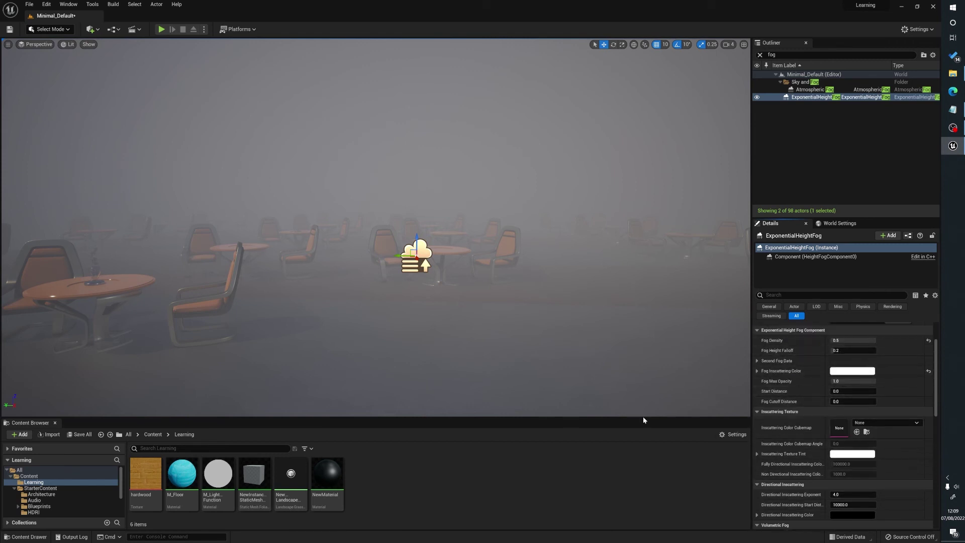
{"action": "left_click_drag", "start_coordinate": [825, 352], "coordinate": [857, 352]}
- Review the height fog's component, inscattering and volumetric fog settings
{"action": "scroll", "coordinate": [845, 422], "scroll_direction": "down", "scroll_amount": 5}
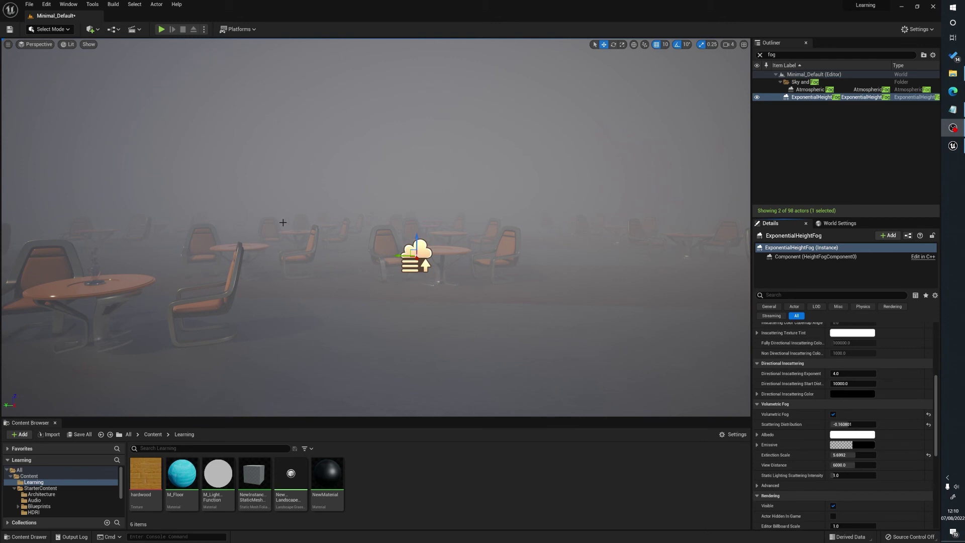
{"action": "scroll", "coordinate": [862, 427], "scroll_direction": "down", "scroll_amount": 3}
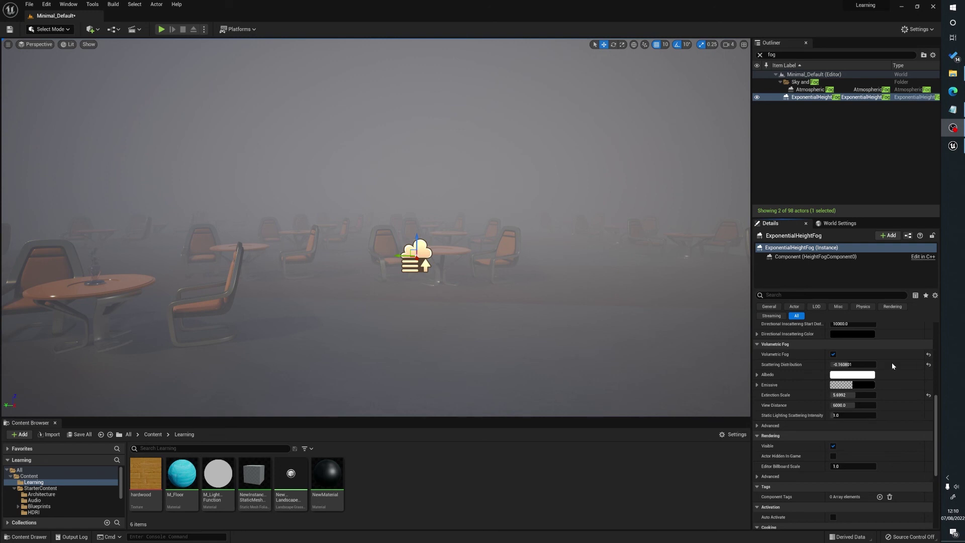
{"action": "scroll", "coordinate": [827, 390], "scroll_direction": "up", "scroll_amount": 6}
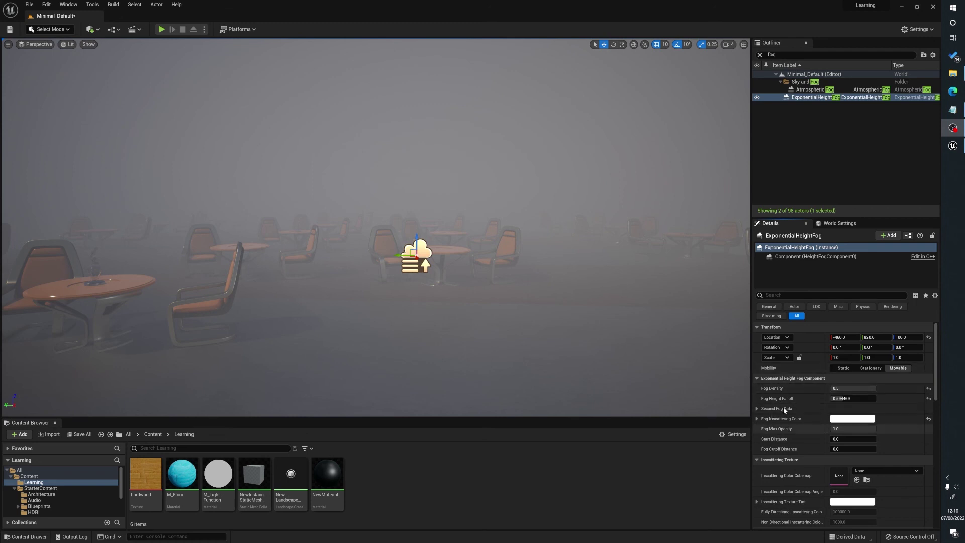
{"action": "scroll", "coordinate": [794, 389], "scroll_direction": "down", "scroll_amount": 1}
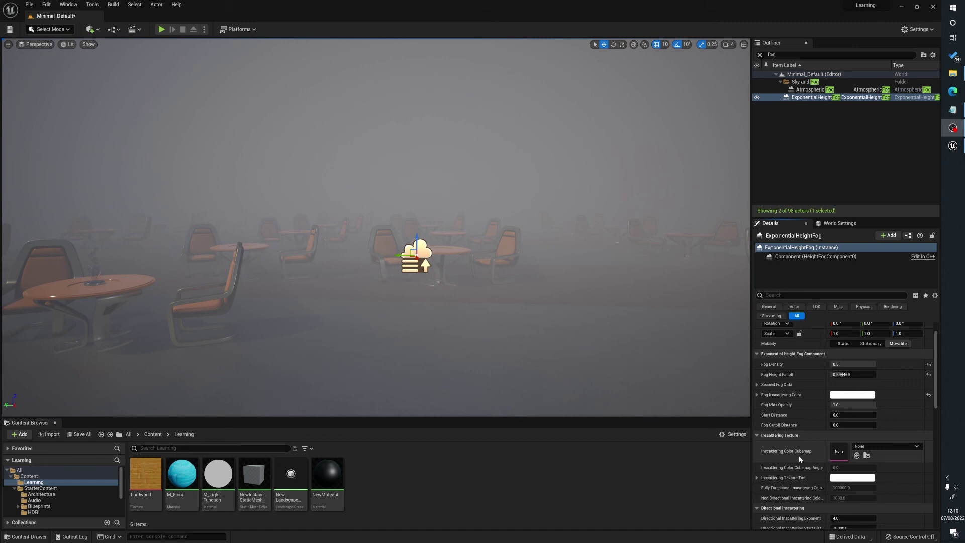
{"action": "scroll", "coordinate": [798, 455], "scroll_direction": "down", "scroll_amount": 1}
{"action": "scroll", "coordinate": [796, 388], "scroll_direction": "up", "scroll_amount": 2}
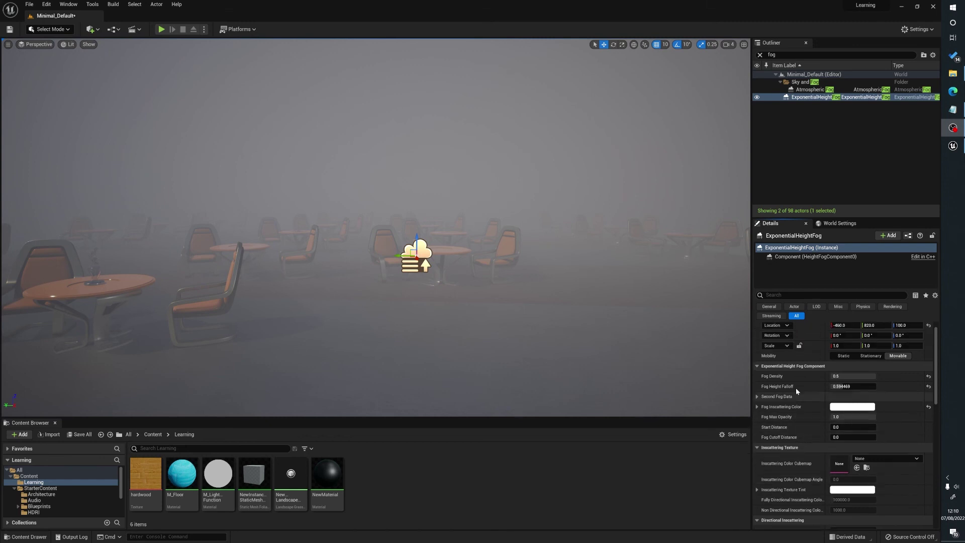
{"action": "scroll", "coordinate": [800, 460], "scroll_direction": "down", "scroll_amount": 7}
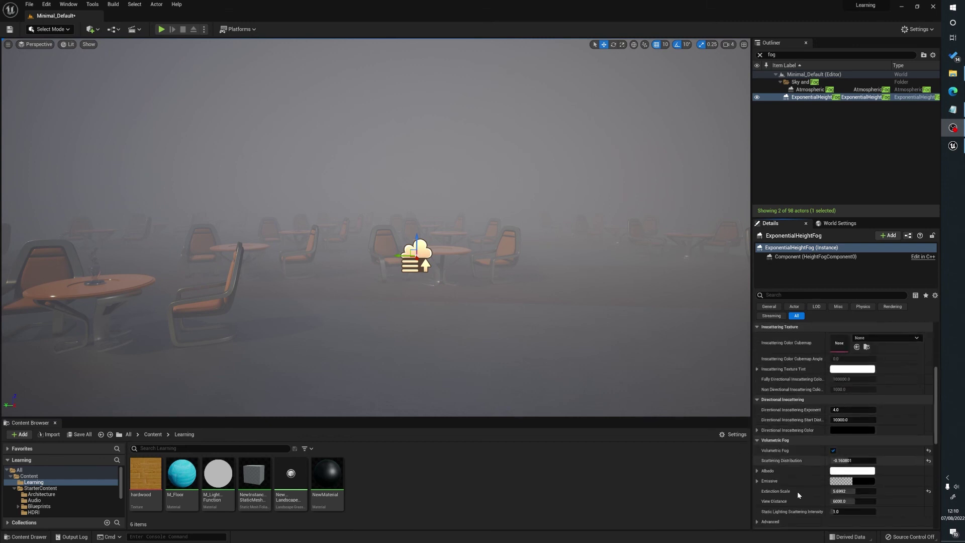